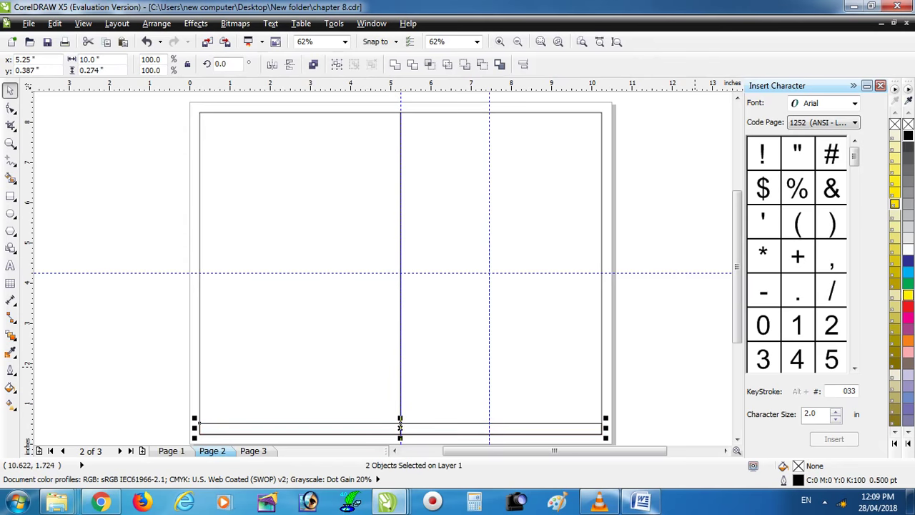
Fill the two narrow bars along the page's lower edge with dark red, C10 M100 Y100 K20
left_click(908, 306)
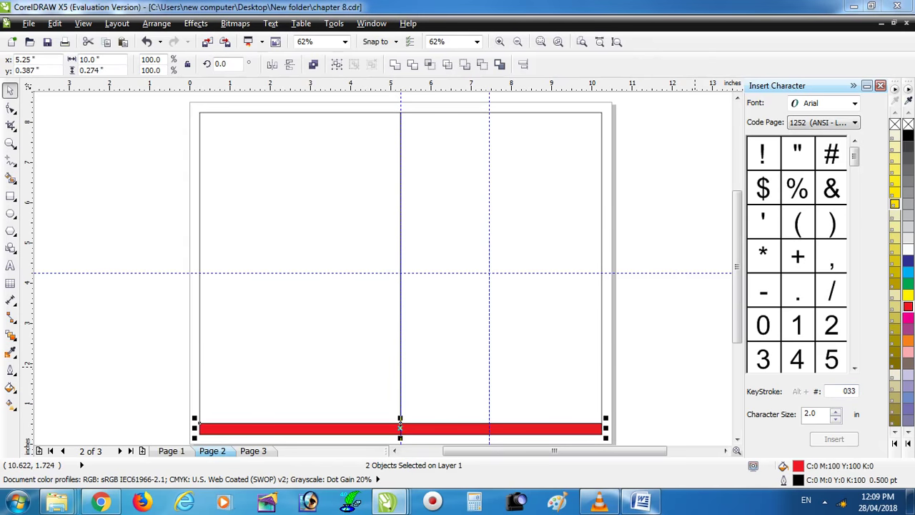
key("shift+F11")
key("ctrl+Tab")
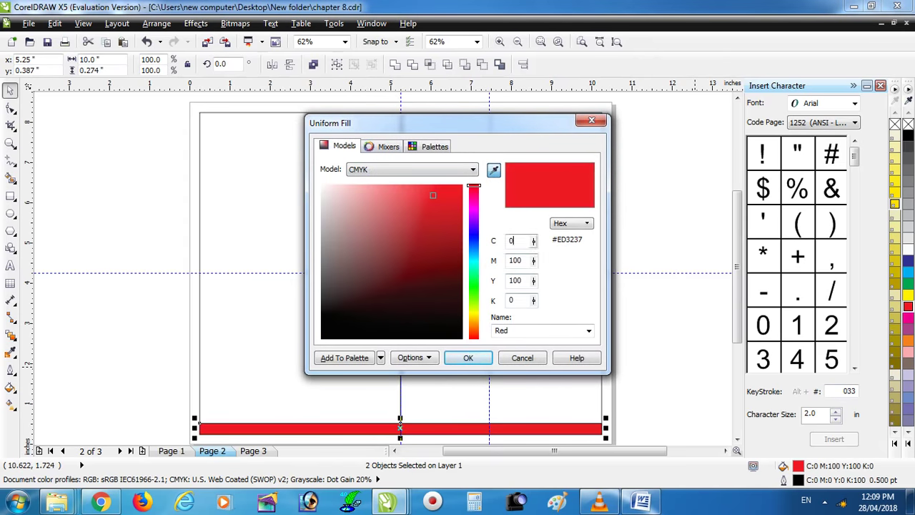
left_click(512, 300)
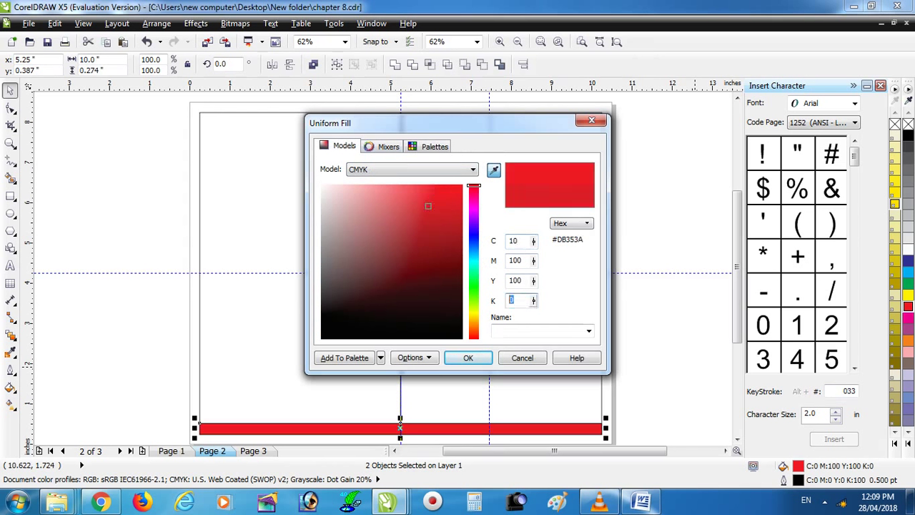
key("Return")
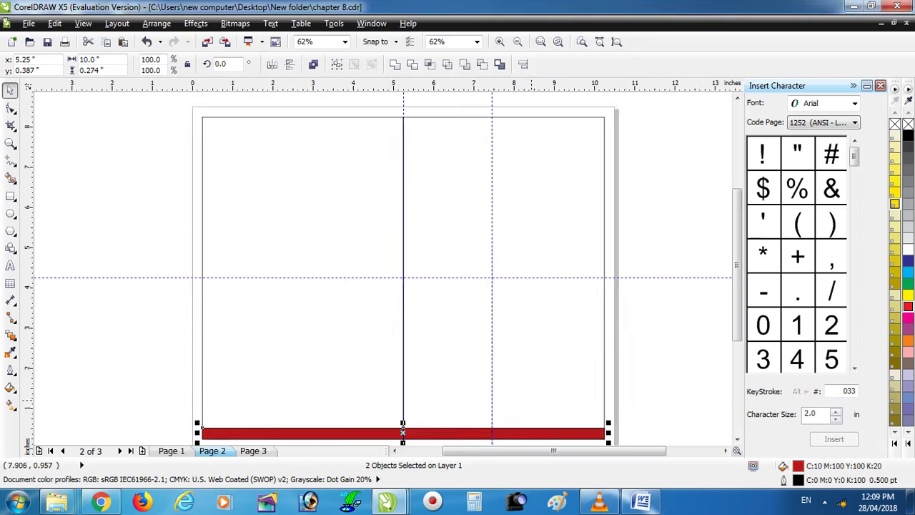
key("Escape")
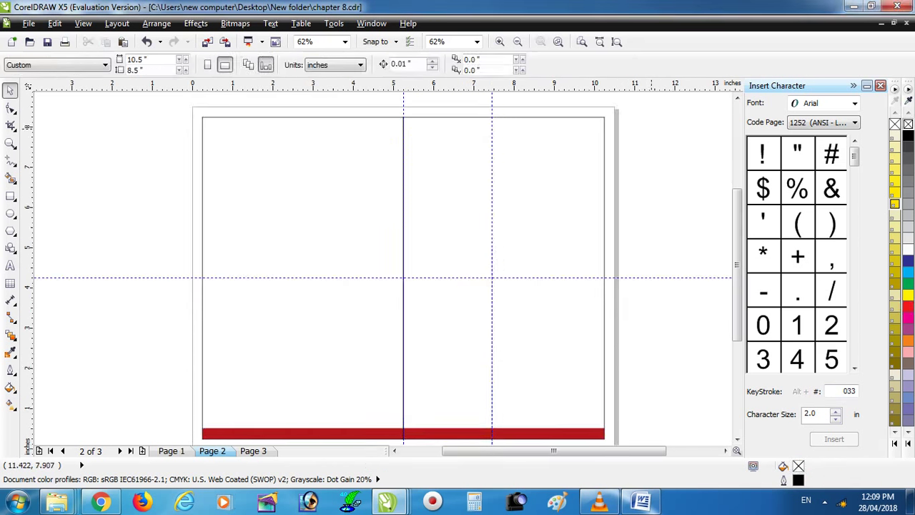
Draw a circle about 1.675 inches in diameter over the upper-right corner of the right-hand rectangle
scroll(647, 107, "up", 2)
key("F7")
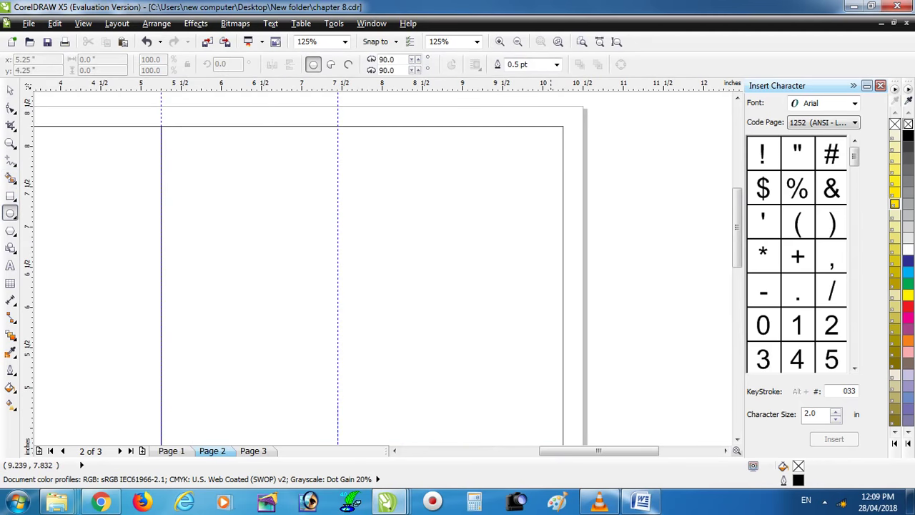
left_click_drag(598, 107, 460, 208)
key("space")
scroll(614, 212, "up", 2)
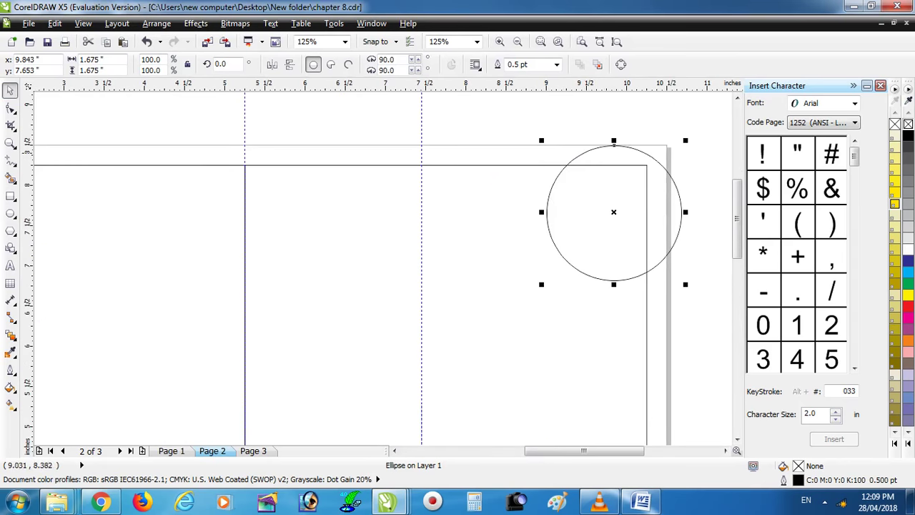
left_click_drag(606, 221, 602, 208)
scroll(602, 208, "down", 1)
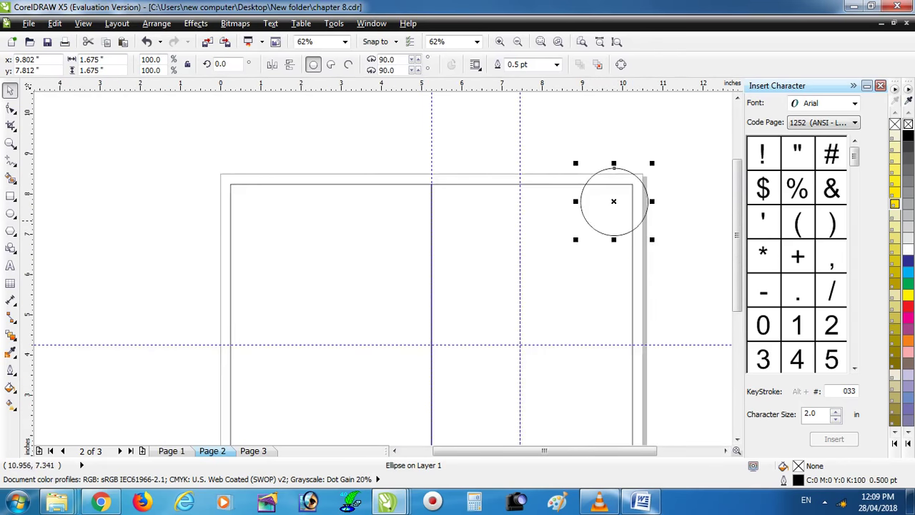
Duplicate the circle slightly lower so that the two circles overlap almost completely
scroll(466, 182, "up", 2)
left_click_drag(466, 182, 459, 198)
scroll(459, 198, "down", 2)
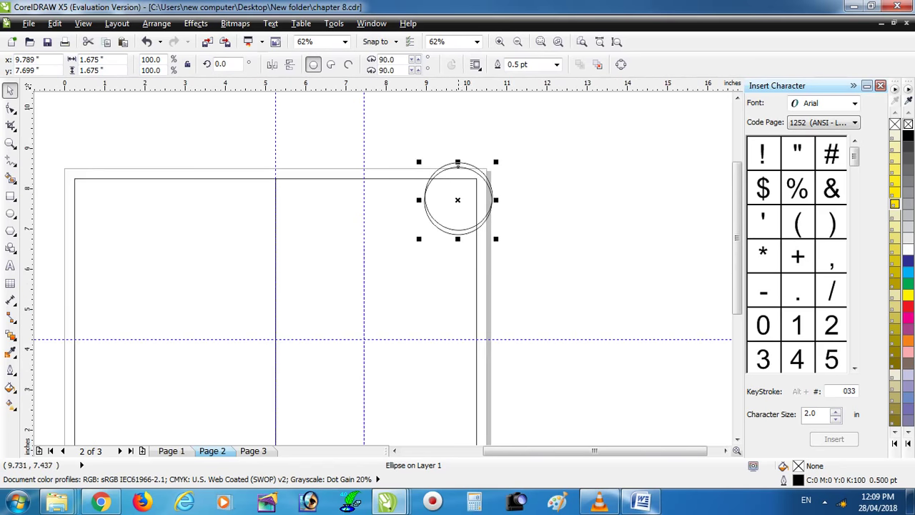
scroll(460, 182, "up", 2)
key("Escape")
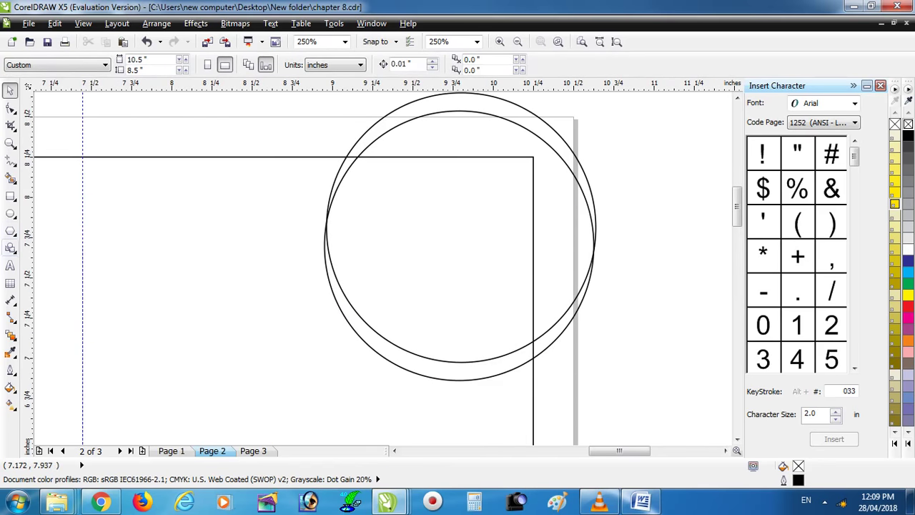
Smart-fill the lower crescent between the two circles inside the rectangle, and delete both circles
left_click(11, 179)
left_click(460, 365)
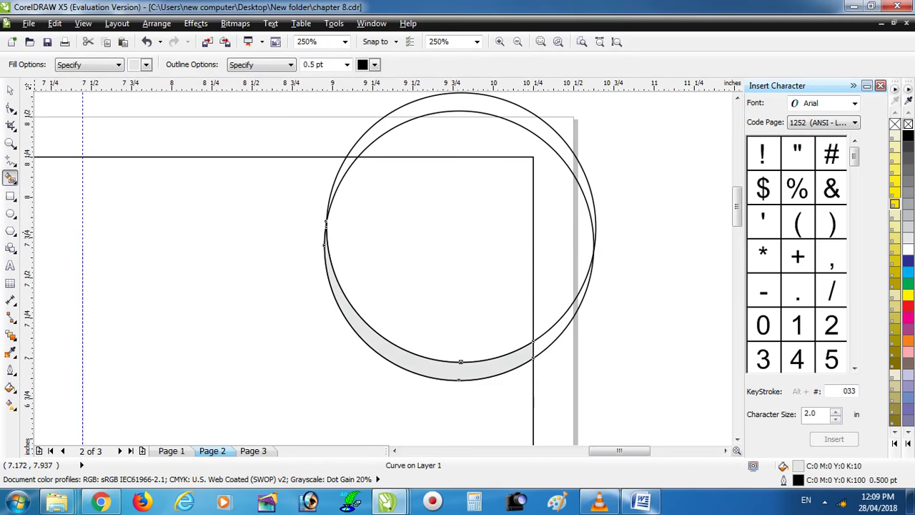
key("space")
key("Tab")
key("Delete")
left_click(555, 323)
key("Delete")
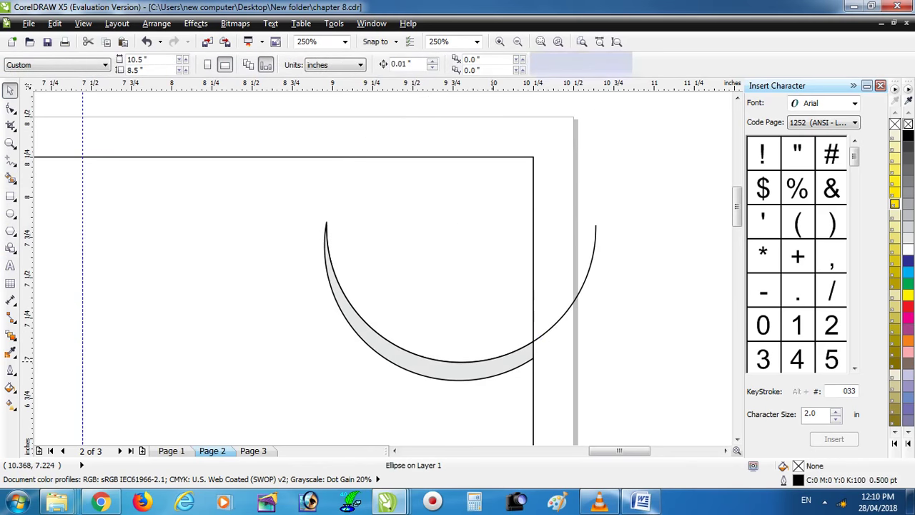
Remove the crescent's outline and fill it with blue
key("Tab")
right_click(895, 124)
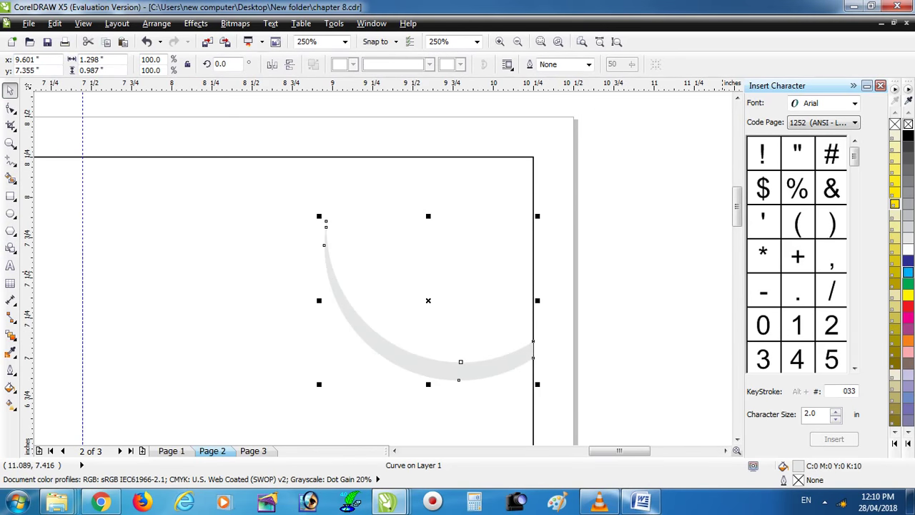
left_click(908, 261)
Change the crescent's uniform fill to the teal CMYK colour C78 M42 Y39 K10
key("shift+F11")
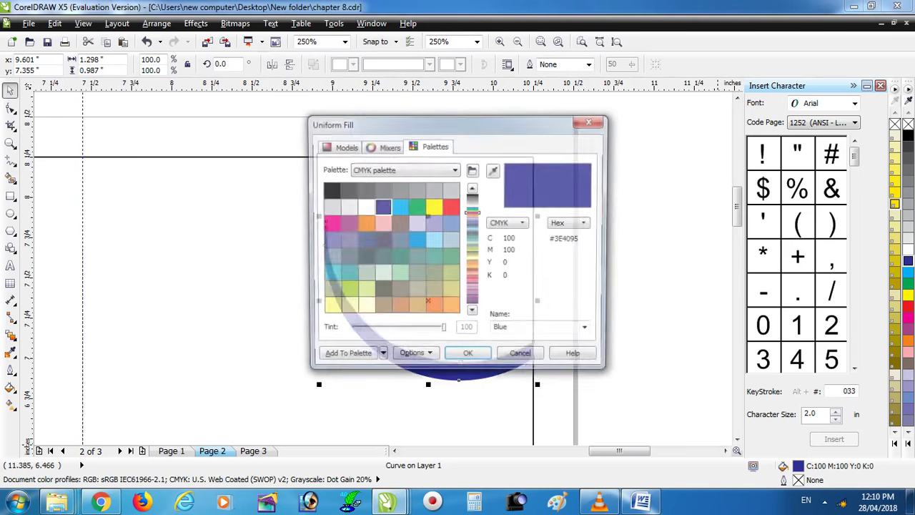
key("ctrl+Tab")
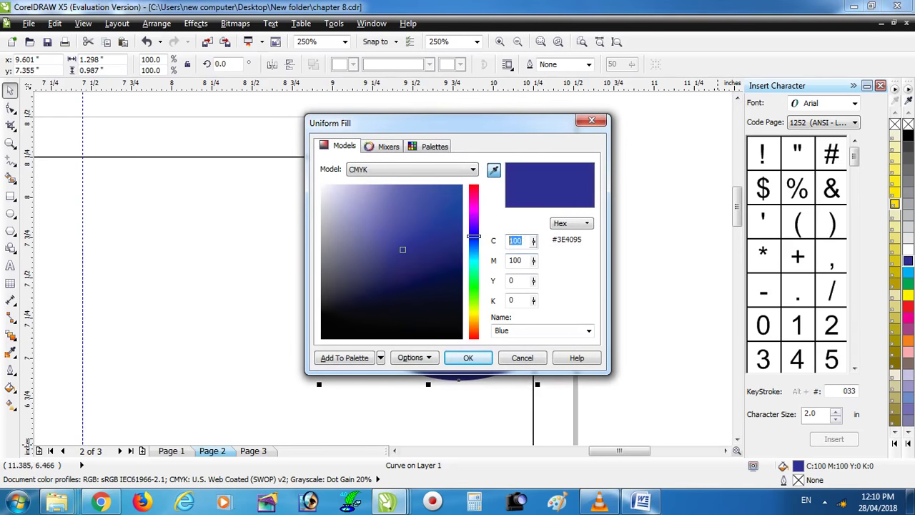
key("Tab")
type("4")
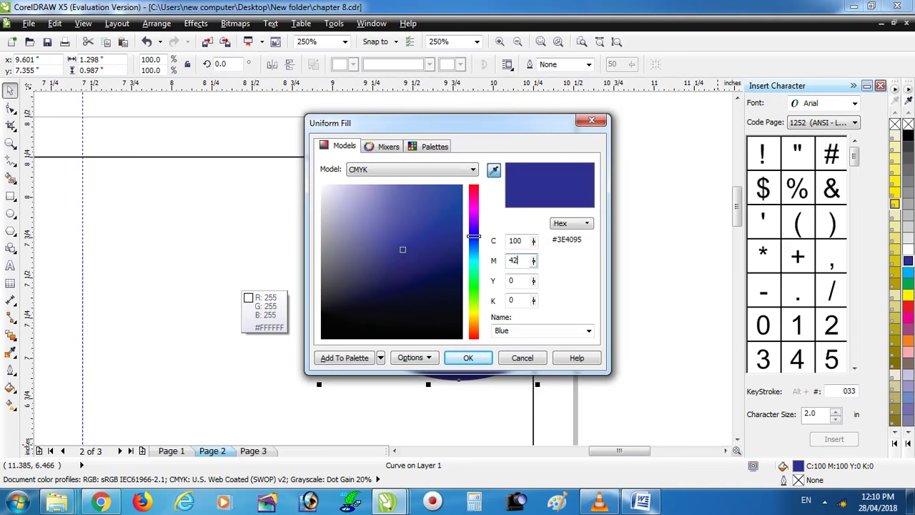
type("2")
key("Tab")
type("39")
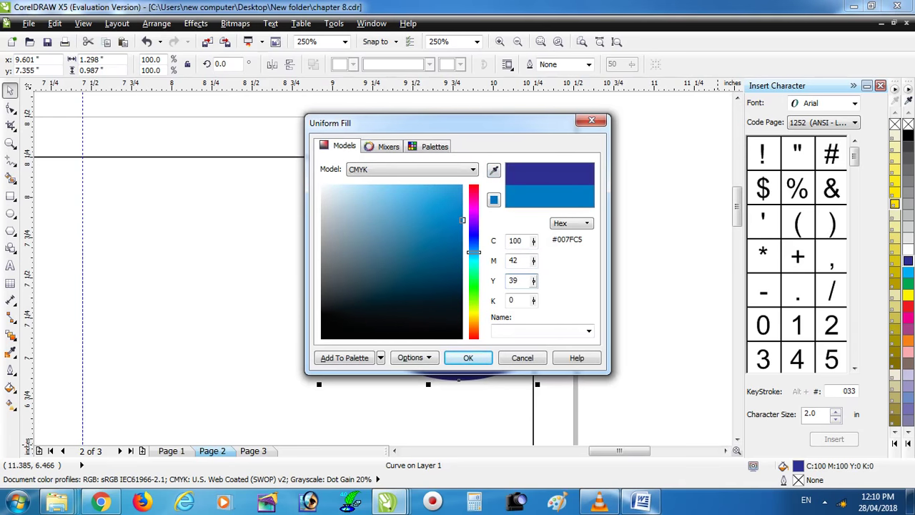
left_click(368, 319)
left_click(510, 280)
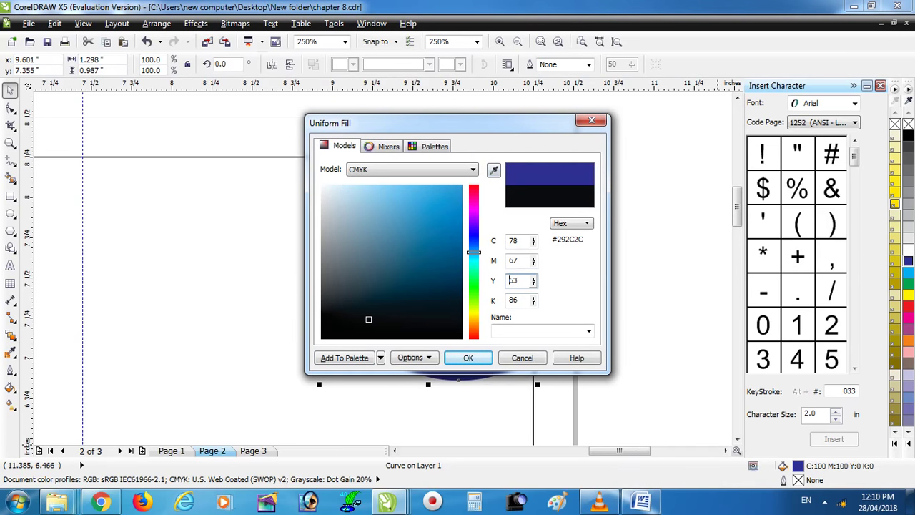
key("shift+Tab")
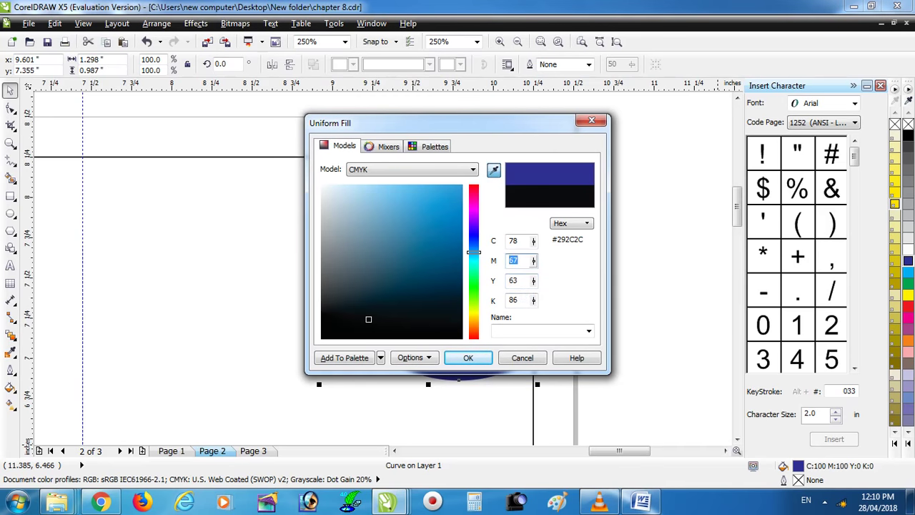
type("42")
key("Tab")
type("39")
key("Tab")
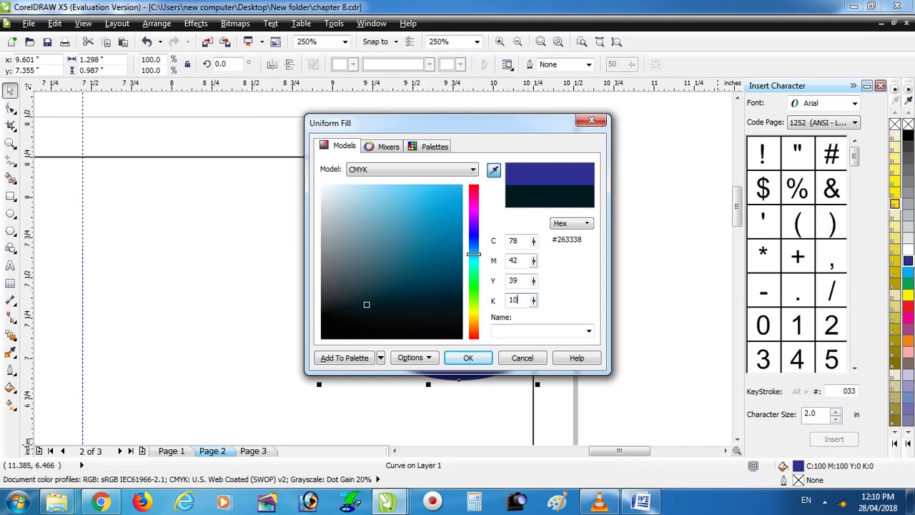
key("Return")
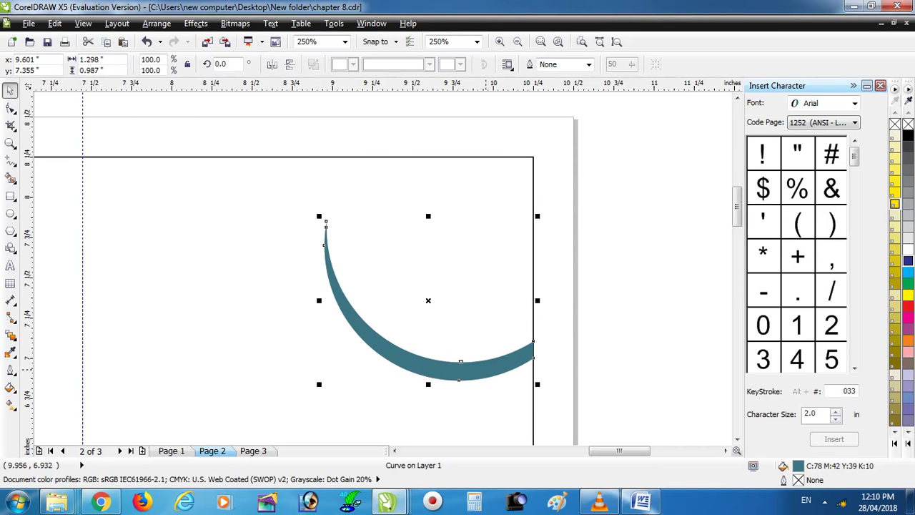
Add a copy of the crescent rotated to 331°, and PowerClip both crescents inside the right-hand rectangle
left_click(483, 369)
left_click_drag(538, 217, 565, 280)
left_click(343, 290, "shift")
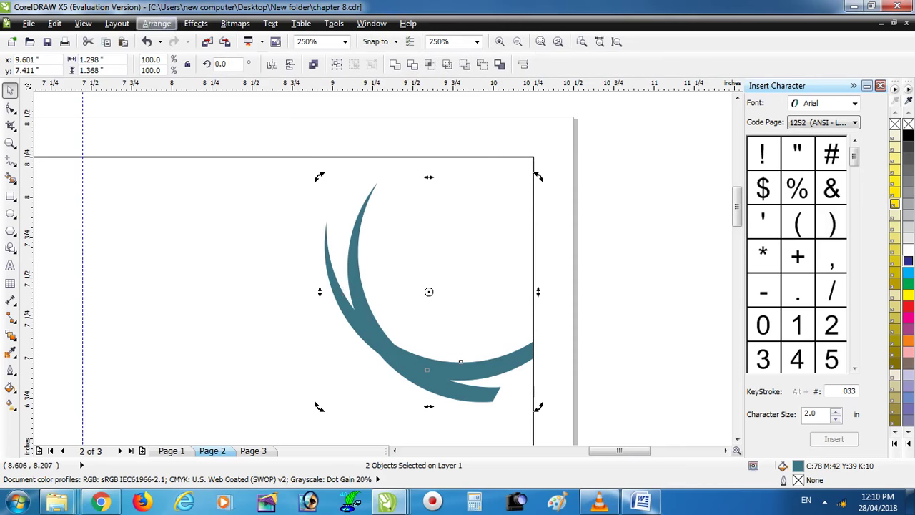
left_click(195, 23)
mouse_move(219, 212)
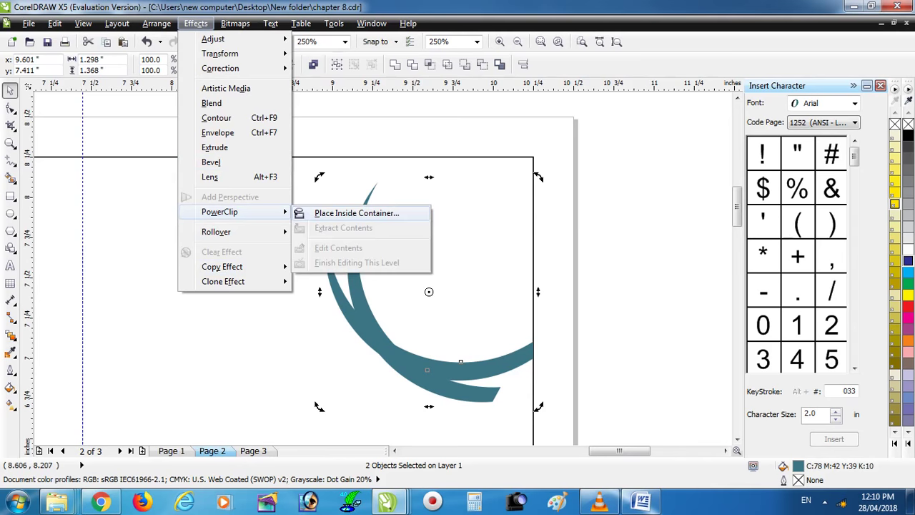
left_click(337, 212)
left_click(532, 250)
Inside the PowerClip contents, delete the rotated crescent and create a horizontally mirrored copy of the remaining one
left_click(376, 318)
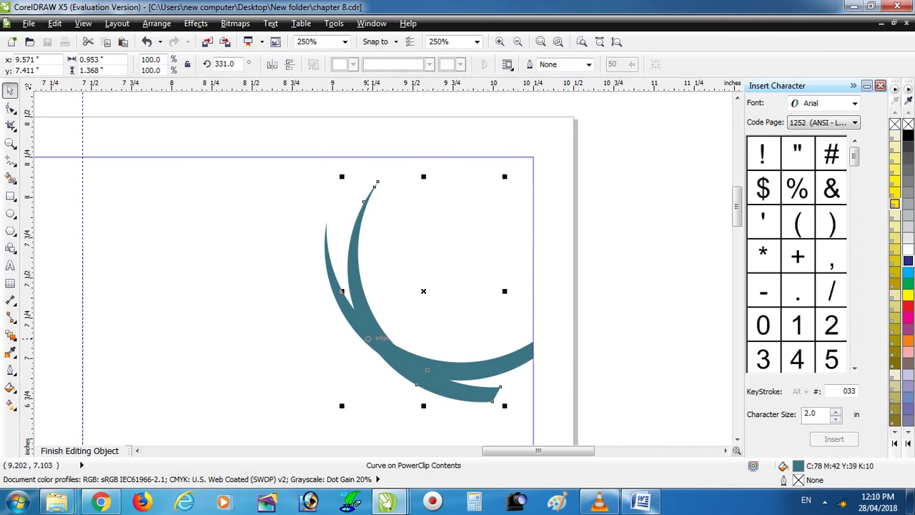
key("Delete")
left_click(366, 339)
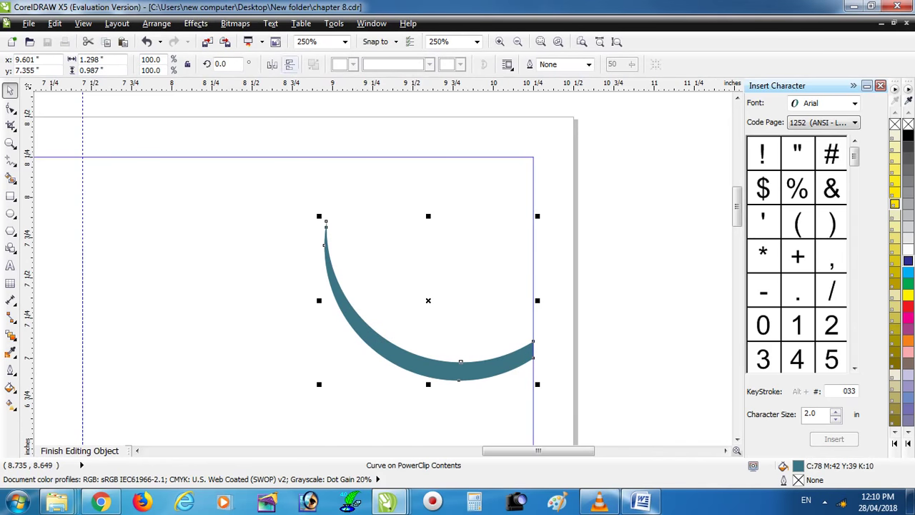
left_click(290, 64)
left_click(272, 64)
left_click(290, 63)
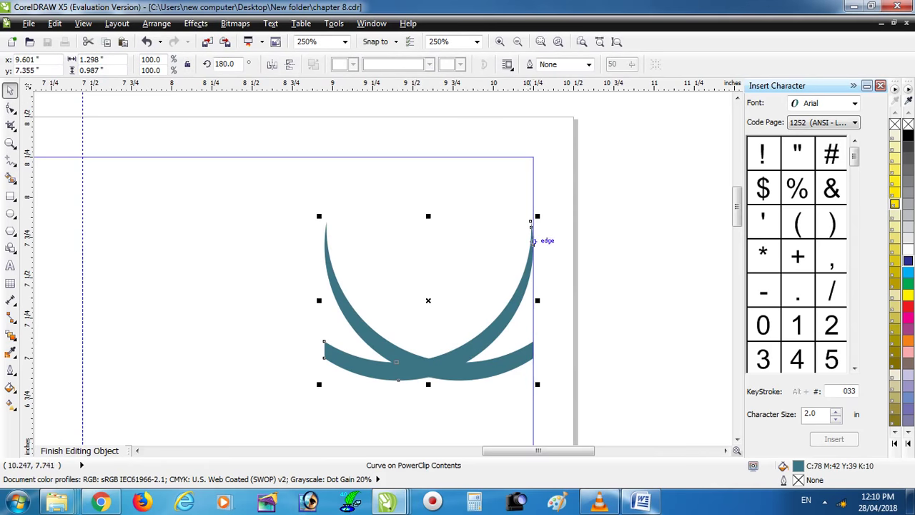
Rotate the mirrored crescent to 60.8° and move it so it continues the original's arc upward past the rectangle's upper edge
left_click(533, 221)
left_click_drag(538, 217, 512, 213)
left_click(512, 213)
left_click_drag(514, 253, 389, 345)
left_click_drag(342, 177, 343, 192)
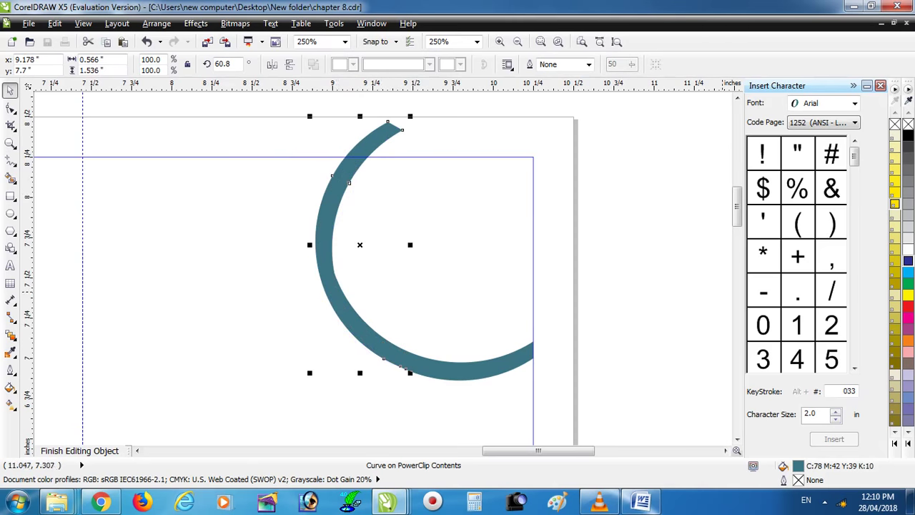
Fill the rotated crescent with yellow PANTONE 1-1-7 C and finish editing the PowerClip contents
left_click(894, 204)
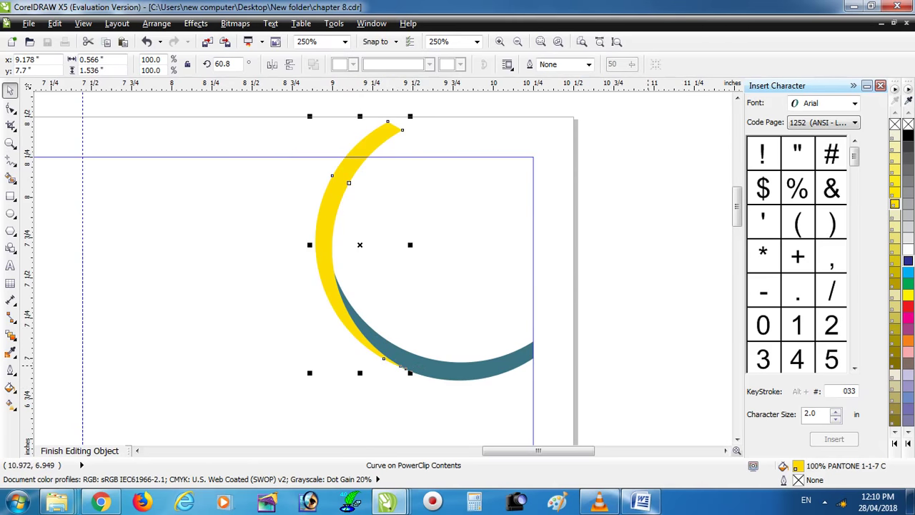
left_click(80, 451)
scroll(286, 286, "up", 1)
key("Escape")
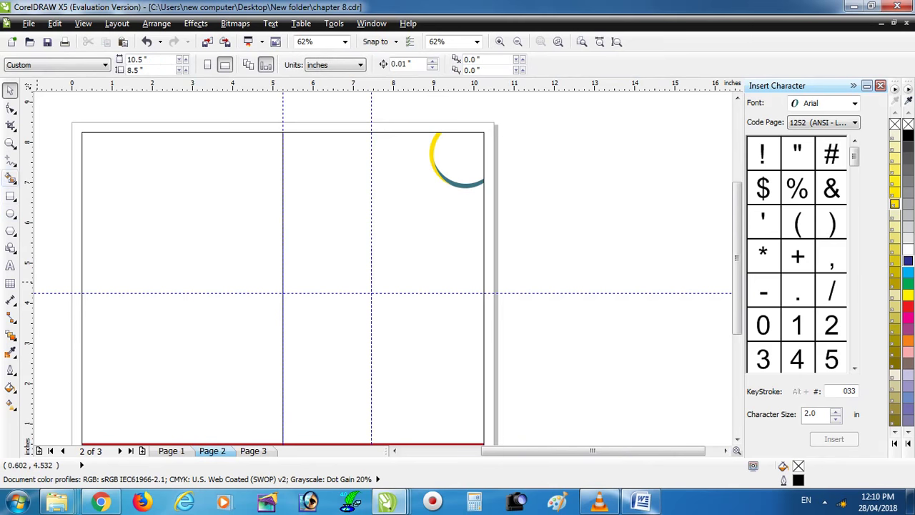
Draw a wavy freehand curve about 6.75 by 2.93 inches across the right-hand rectangle, and smooth it by deleting its middle nodes
left_click(10, 159)
mouse_move(258, 341)
left_mouse_down()
mouse_move(302, 306)
mouse_move(533, 218)
left_mouse_up()
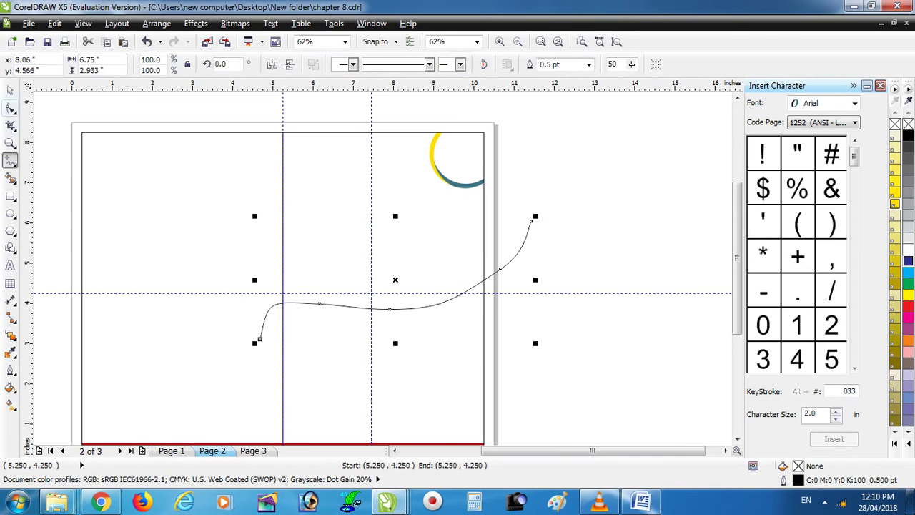
left_click(10, 107)
left_click_drag(601, 399, 246, 239)
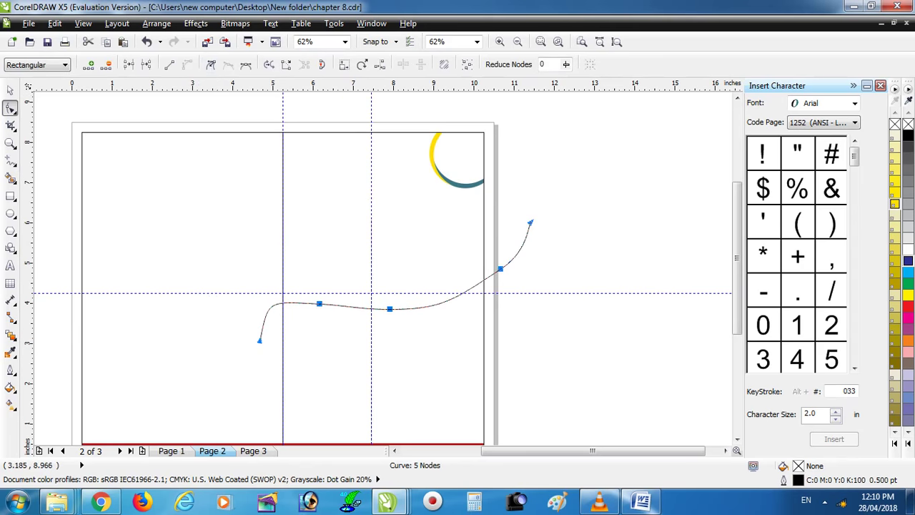
scroll(405, 301, "up", 2)
scroll(404, 301, "down", 1)
left_click(219, 261)
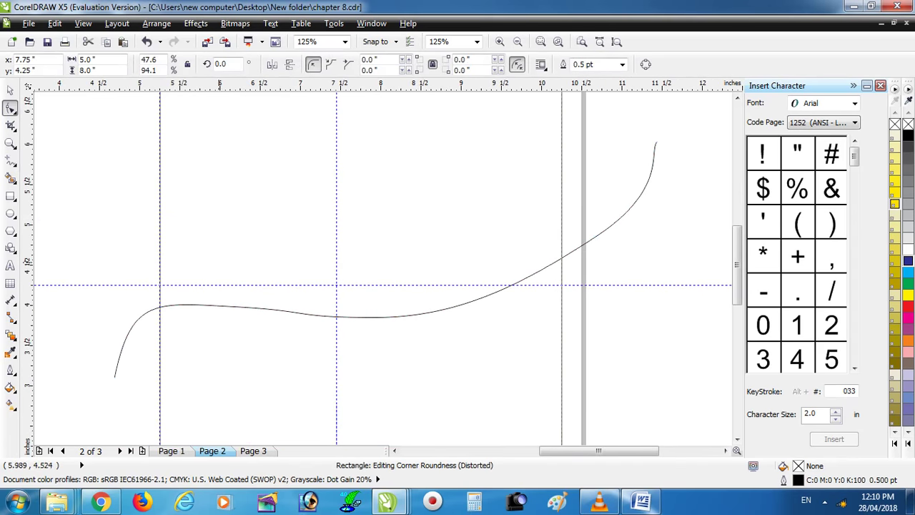
left_click(286, 310)
left_click_drag(280, 280, 460, 364)
key("Delete")
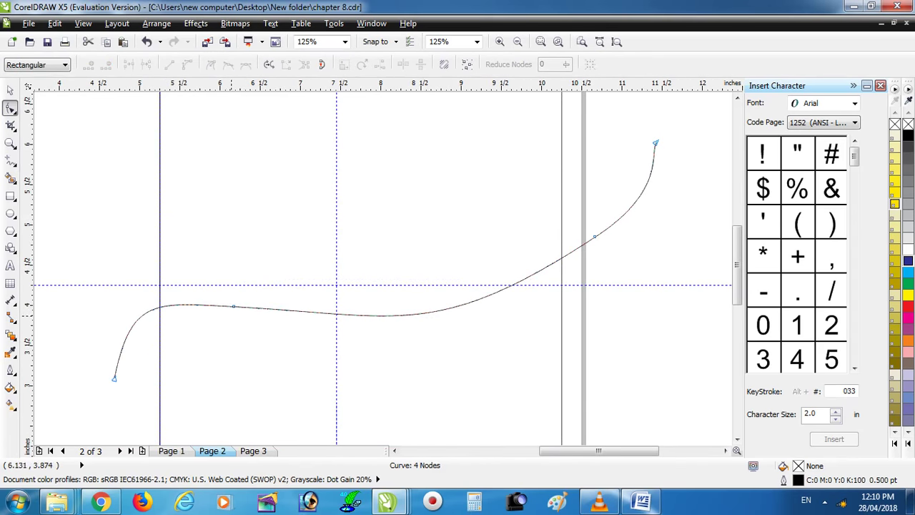
key("Delete")
left_click_drag(203, 276, 107, 346)
Duplicate the curve with a slight offset, and smart-fill the narrow strip between both curves inside the right-hand rectangle
key("space")
left_click_drag(266, 353, 287, 331)
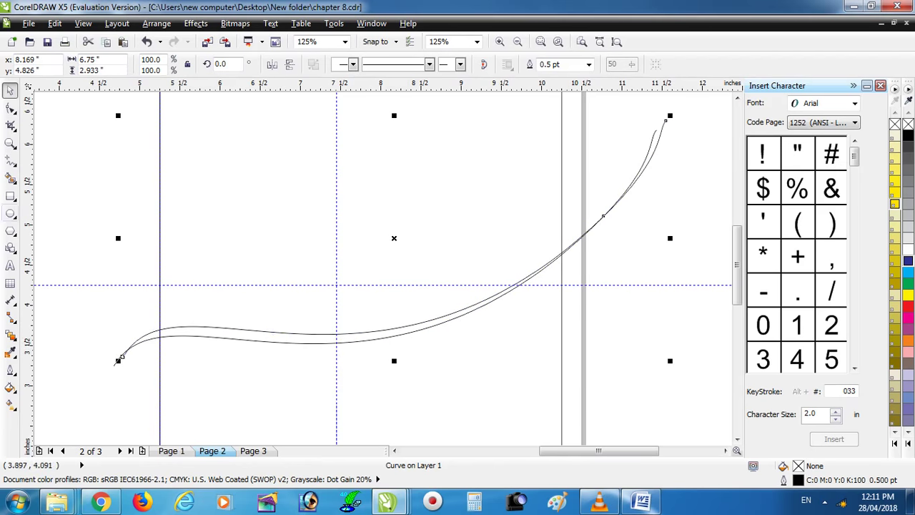
left_click(11, 177)
left_click(562, 252)
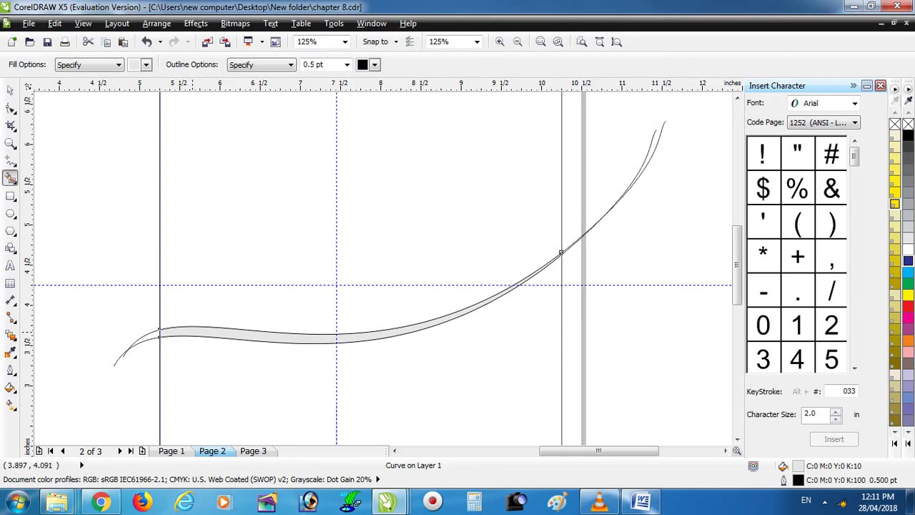
Delete the two freehand guide curves and select the filled strip that remains between them
key("space")
left_click(133, 342)
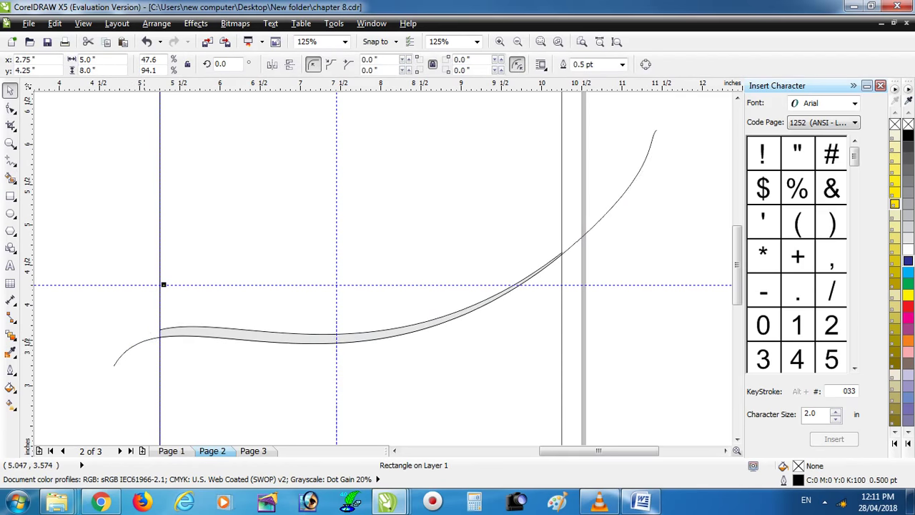
key("Escape")
key("Tab")
scroll(384, 265, "down", 5)
scroll(384, 265, "up", 5)
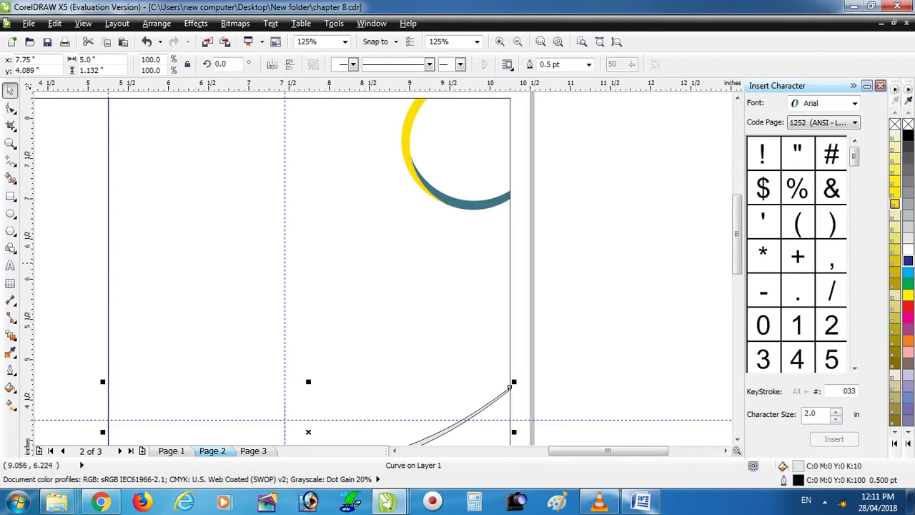
scroll(384, 265, "down", 3)
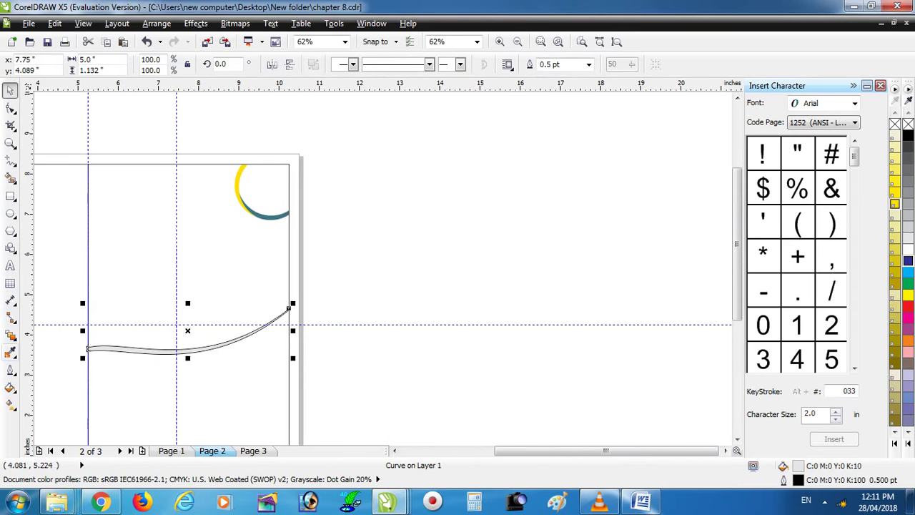
Fill the strip with the teal sampled from the crescent (C:78 M:42 Y:39 K:10) and remove its outline
left_click(10, 351)
scroll(190, 349, "up", 2)
scroll(393, 161, "down", 2)
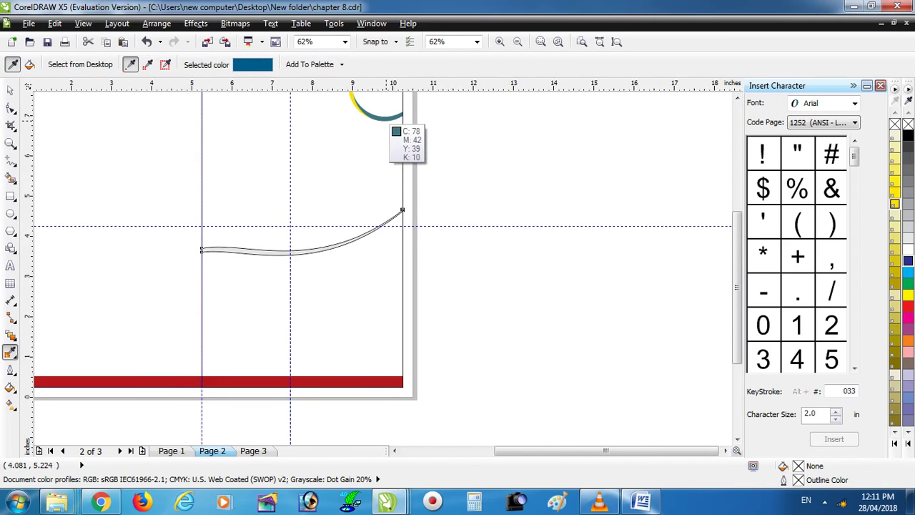
left_click(384, 115)
scroll(292, 276, "up", 4)
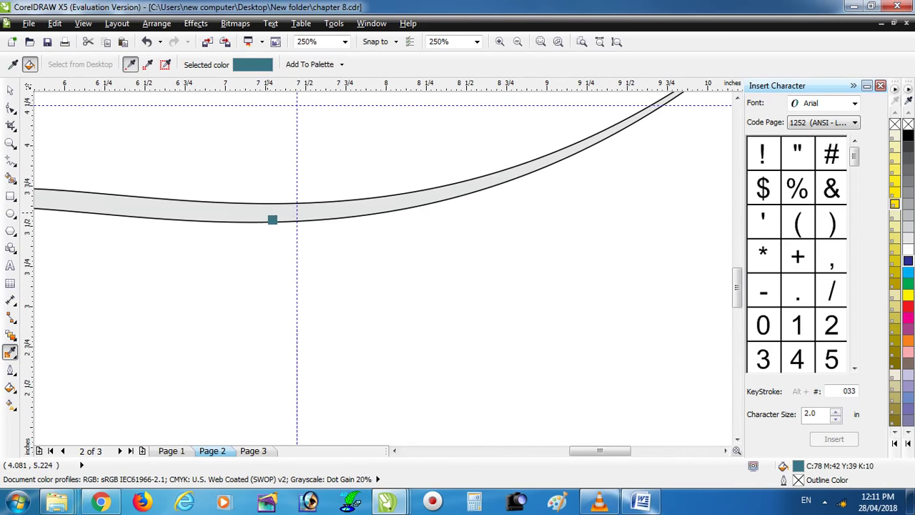
left_click(272, 220)
left_click(10, 91)
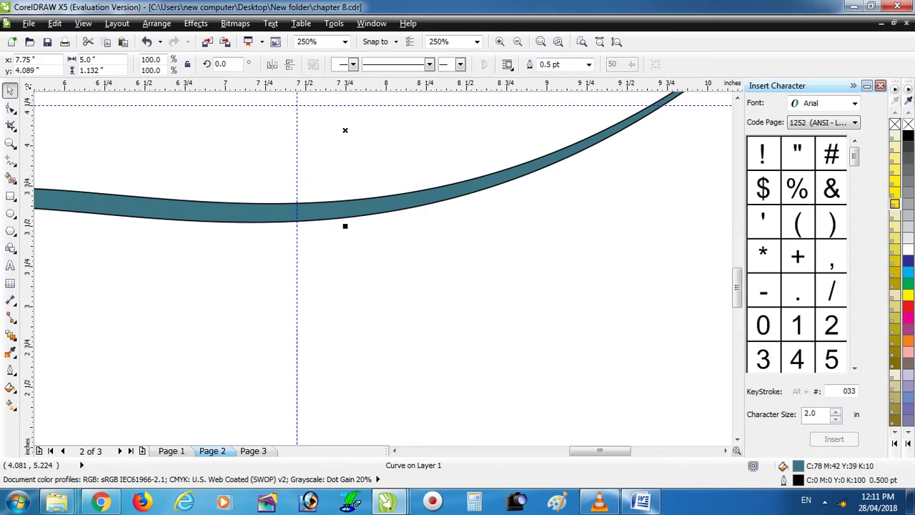
scroll(634, 206, "down", 4)
PowerClip the teal strip inside the right-hand rectangle and, within the clipped contents, enlarge the strip to 106.6%
left_click(196, 23)
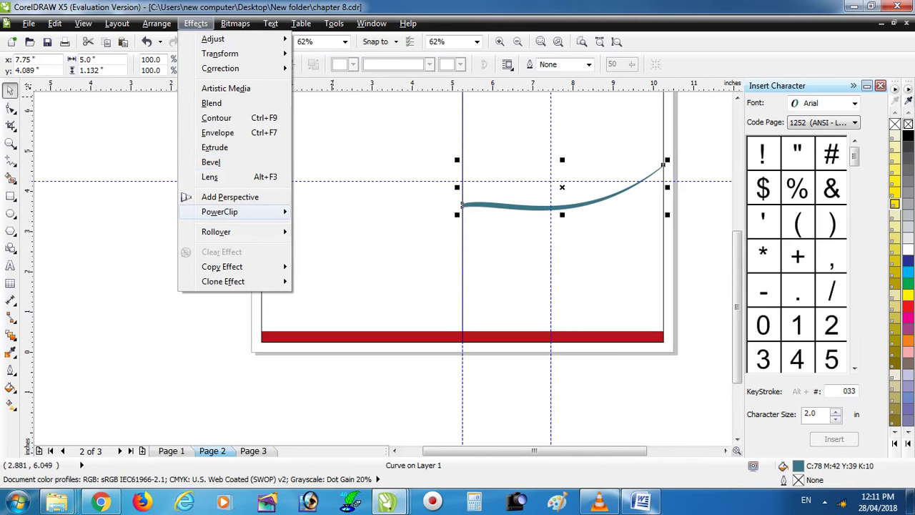
mouse_move(220, 211)
left_click(343, 210)
left_click(528, 231)
left_click(528, 231, "ctrl")
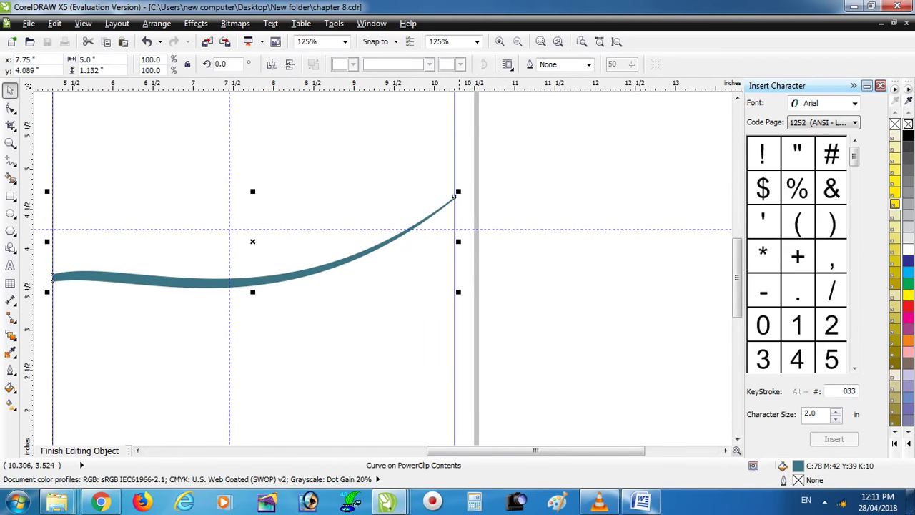
scroll(291, 281, "up", 2)
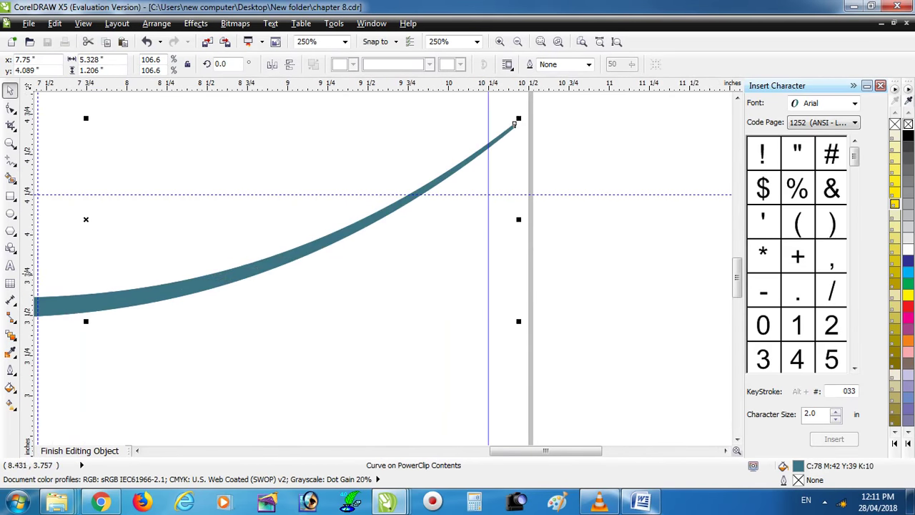
Duplicate the teal strip about 0.125 inch higher and fill the copy with yellow PANTONE 1-1-7 C
left_click_drag(514, 125, 513, 104)
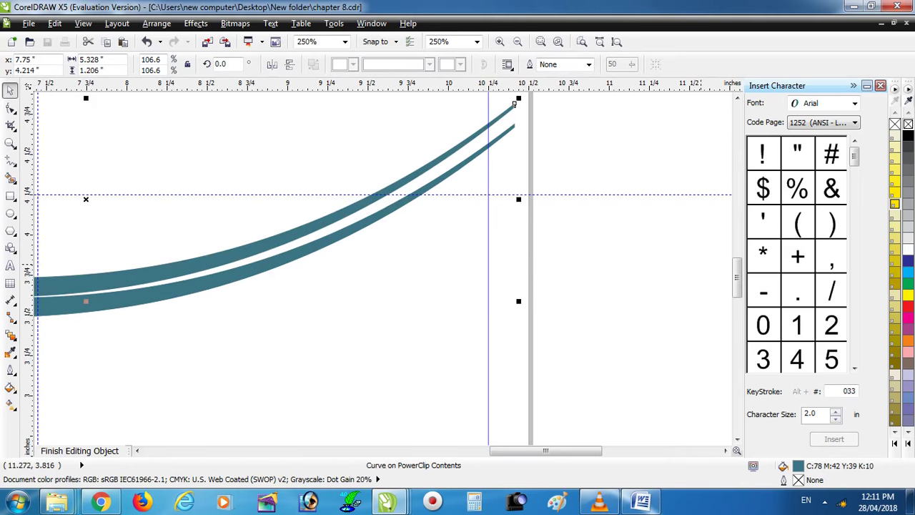
key("ctrl+r")
scroll(513, 104, "down", 1)
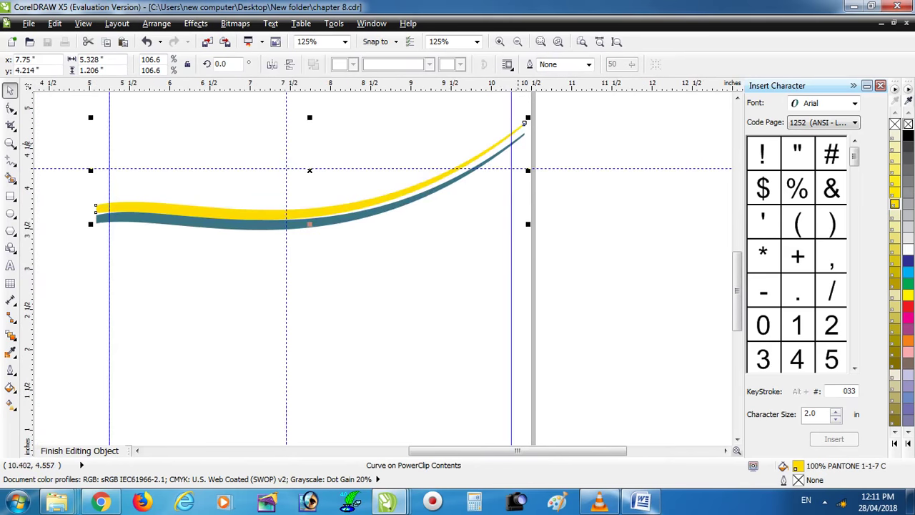
Rotate the yellow strip slightly clockwise to 357.8° so its right end drops toward the teal strip
scroll(541, 131, "up", 2)
scroll(596, 287, "down", 2)
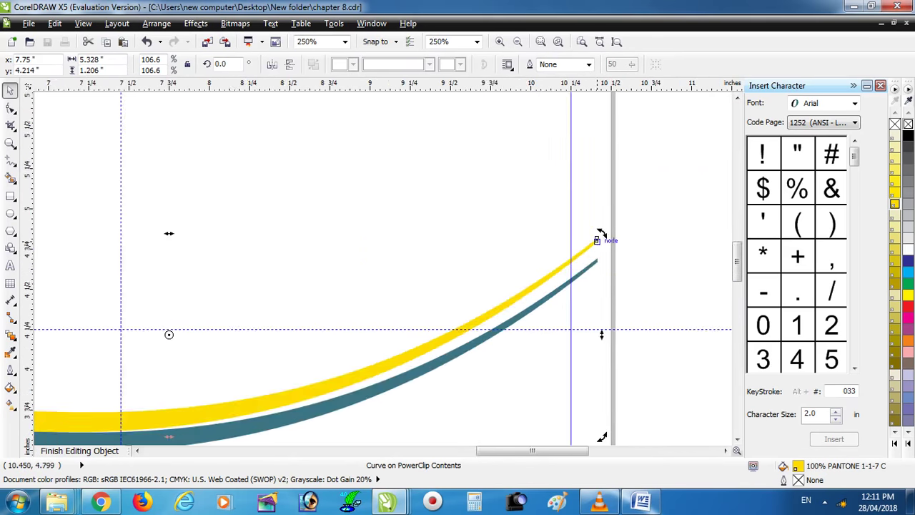
left_click(596, 239)
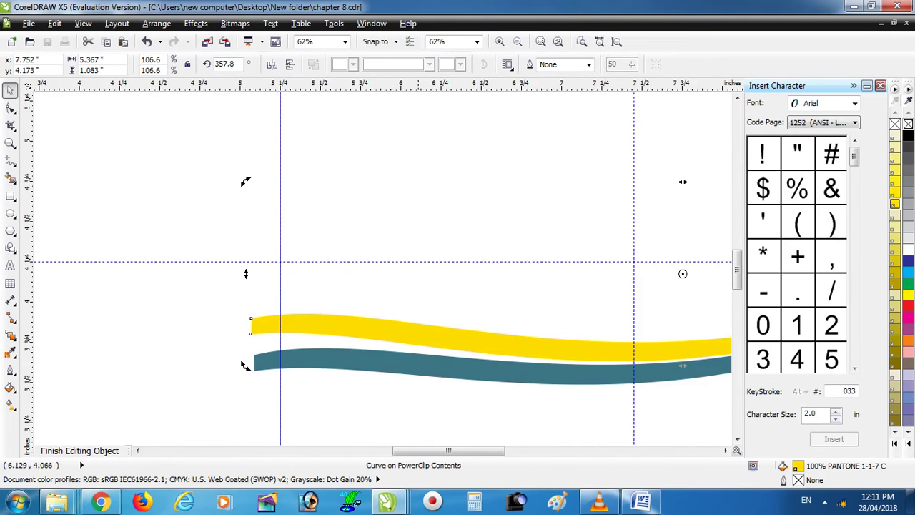
Reshape the left-end nodes of the yellow and teal strips so their edges meet, and finish editing the PowerClip contents
key("F10")
scroll(284, 339, "up", 2)
left_click_drag(149, 283, 150, 295)
left_click_drag(161, 347, 159, 289)
key("space")
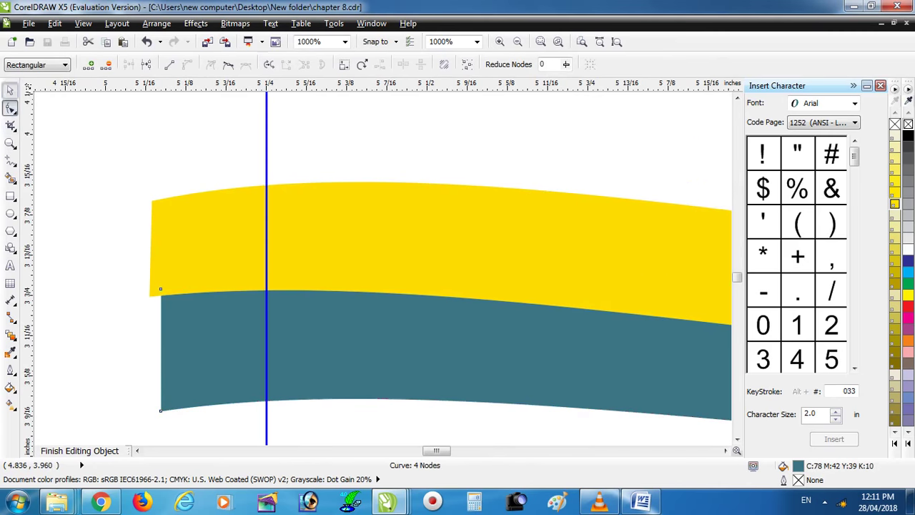
left_click(79, 450)
left_click(625, 297)
scroll(625, 297, "up", 2)
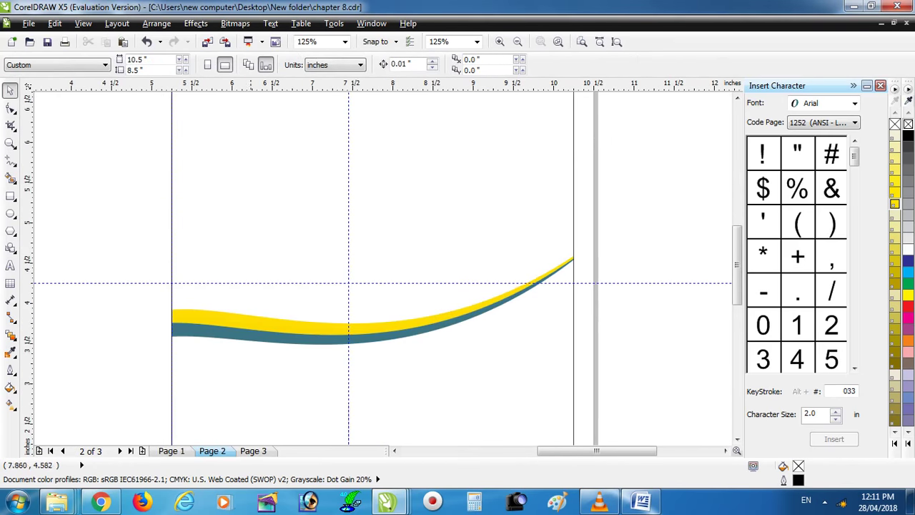
Draw a circle about 2 inches in diameter over the right part of the wavy band, filled red without an outline
left_click(10, 213)
left_click_drag(560, 386, 402, 225)
key("space")
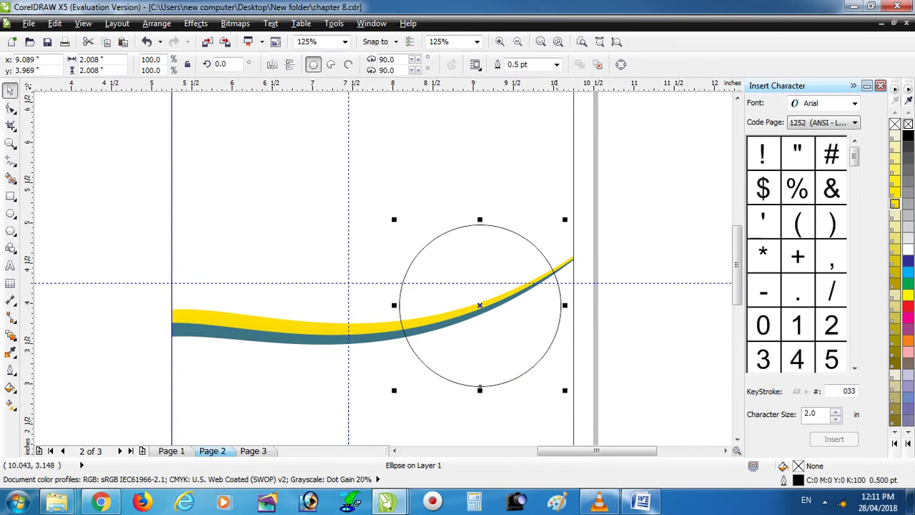
left_click(527, 356)
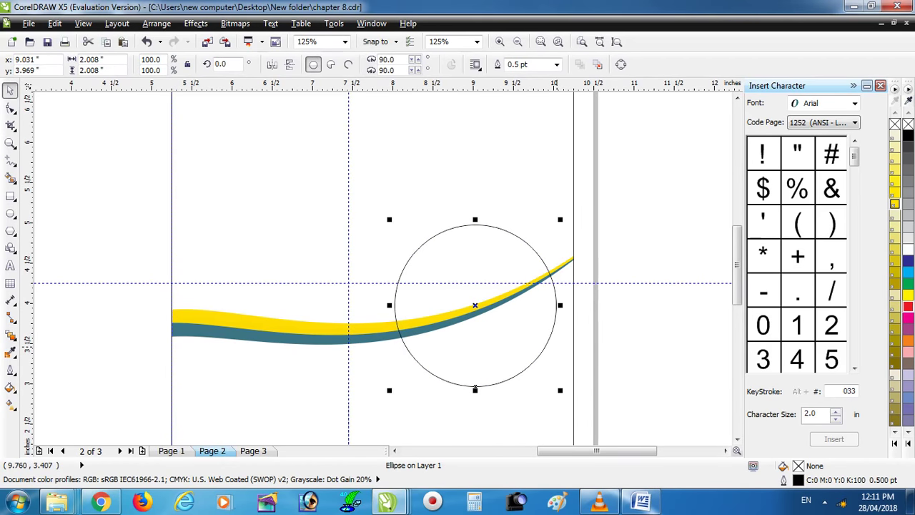
left_click(908, 306)
right_click(908, 124)
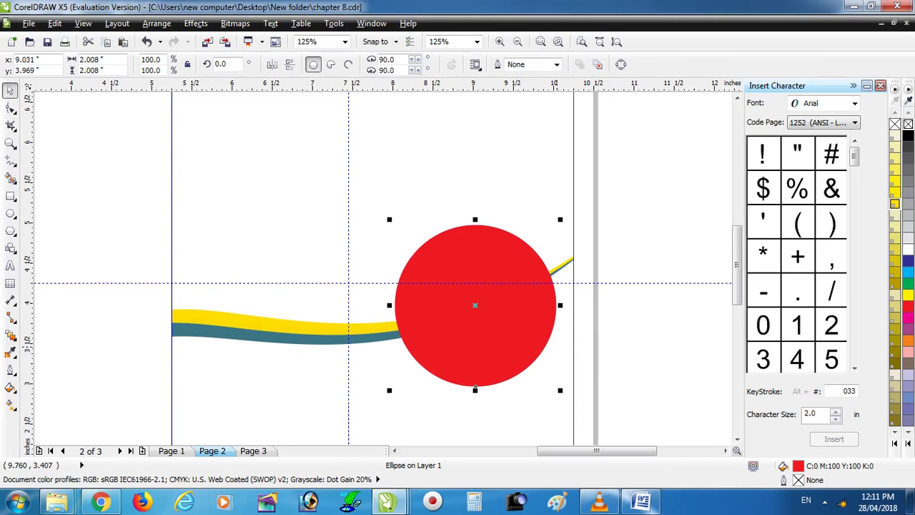
Duplicate the red circle slightly lower and to the right, filled white, with a 2.0 pt white outline
left_click(908, 249)
scroll(451, 295, "up", 2)
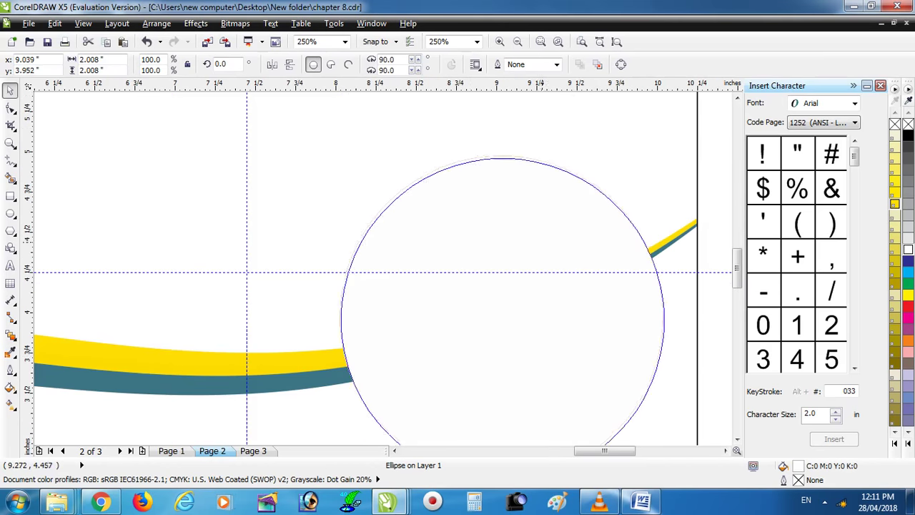
left_click(556, 64)
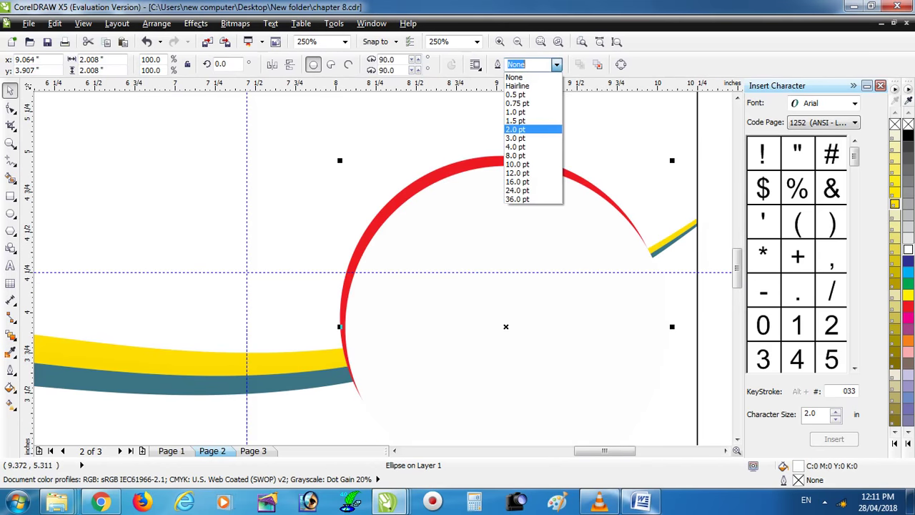
left_click(533, 125)
right_click(908, 306)
scroll(530, 273, "down", 4)
scroll(529, 272, "up", 4)
scroll(675, 407, "down", 4)
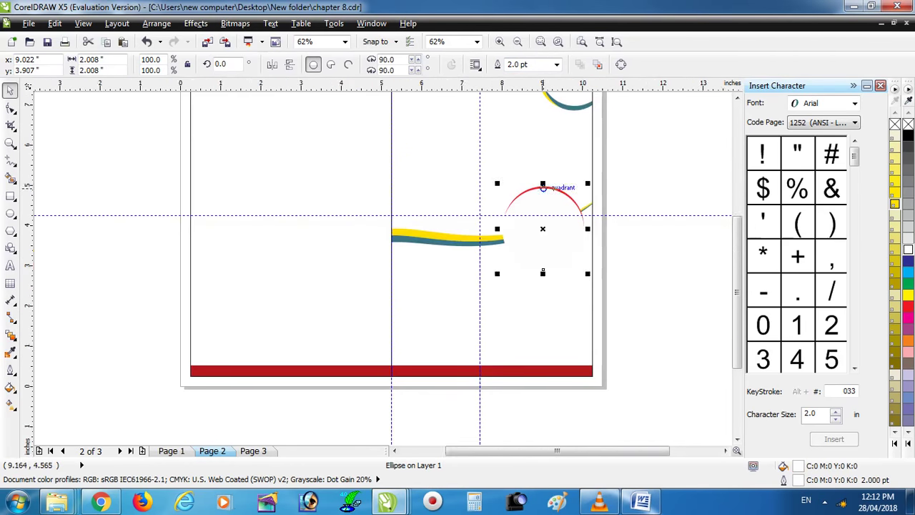
scroll(544, 379, "up", 4)
Fill the front circle with cyan so the red circle behind it shows as a thin crescent
left_click(909, 306)
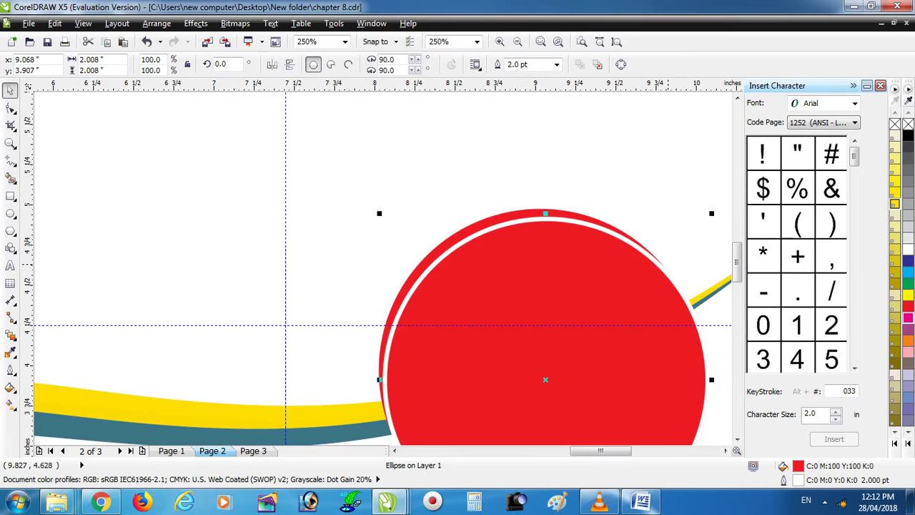
left_click(908, 271)
left_click(394, 186)
Draw a rectangle about 4.53 by 3.54 inches inside the upper half of the left-hand panel
scroll(393, 186, "down", 6)
scroll(336, 186, "up", 2)
left_click(281, 205)
left_click(11, 195)
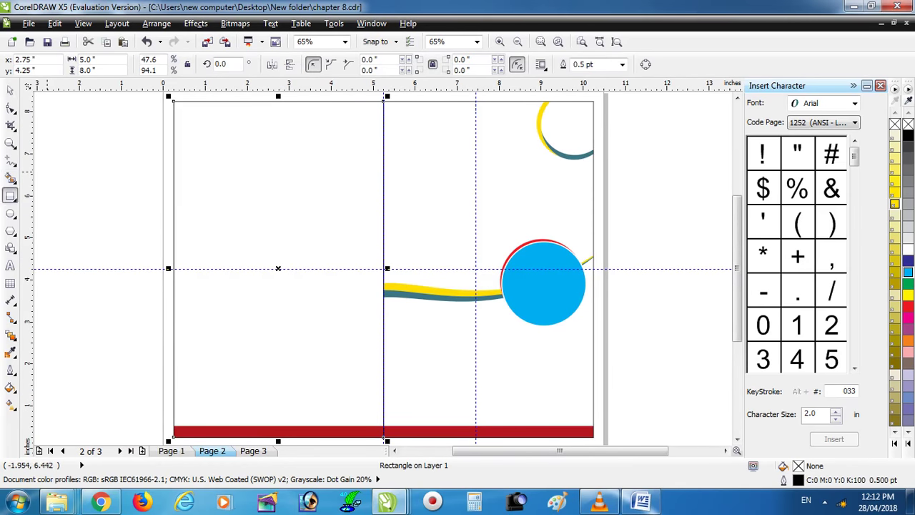
left_click_drag(183, 113, 374, 263)
key("space")
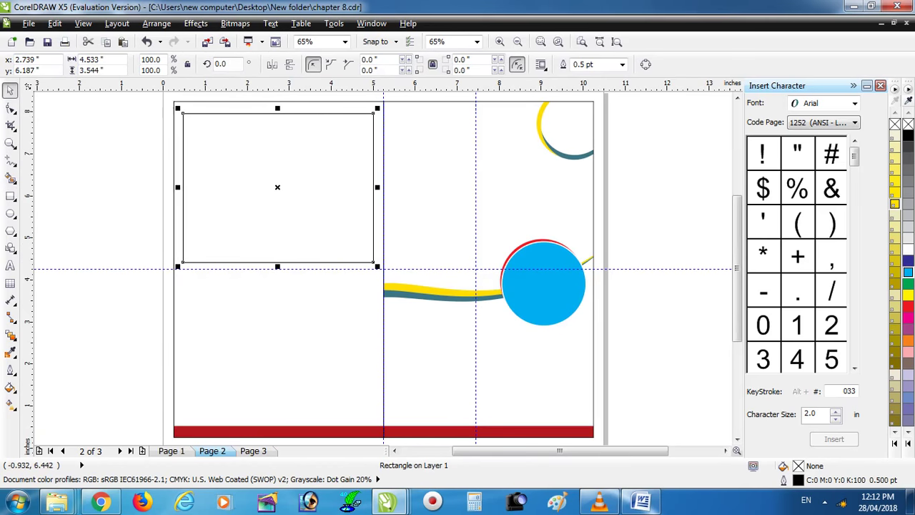
left_click(53, 281)
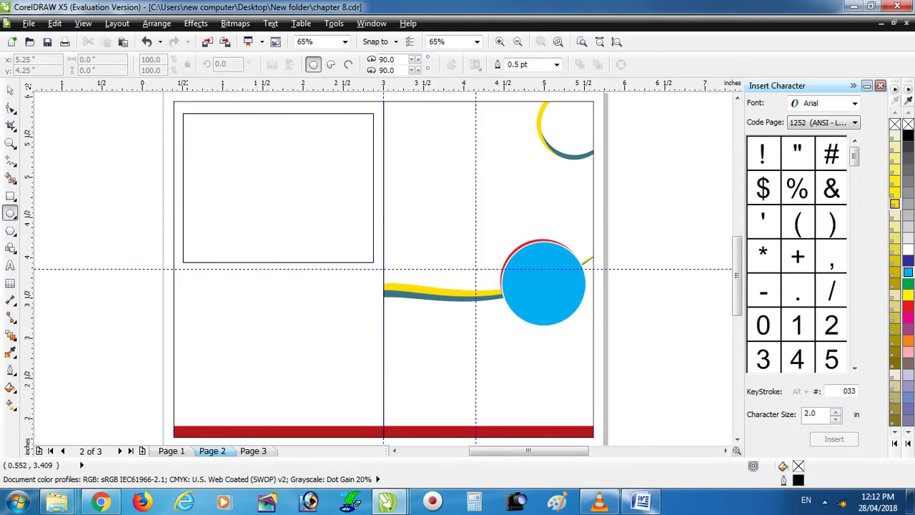
Draw a circle about 1.07 inches in diameter below the inner rectangle's left end and duplicate it horizontally near its right end
scroll(186, 305, "up", 2)
left_click_drag(183, 255, 268, 341)
left_click_drag(226, 298, 471, 297)
scroll(471, 298, "down", 2)
scroll(458, 355, "up", 2)
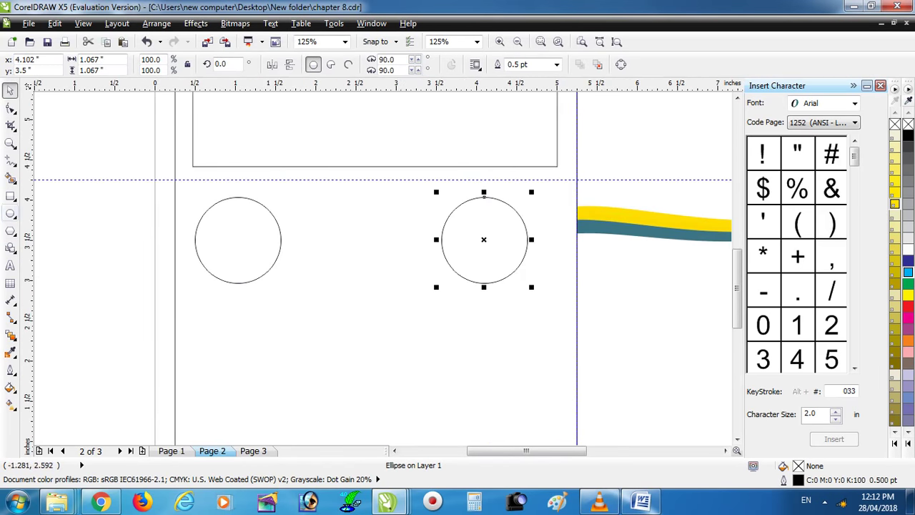
Draw a narrow upright bar about 0.07 by 0.32 inch below the circles, filled blue (C:100 M:100 Y:0 K:0) without an outline
key("F6")
scroll(319, 424, "up", 2)
left_click_drag(305, 270, 315, 321)
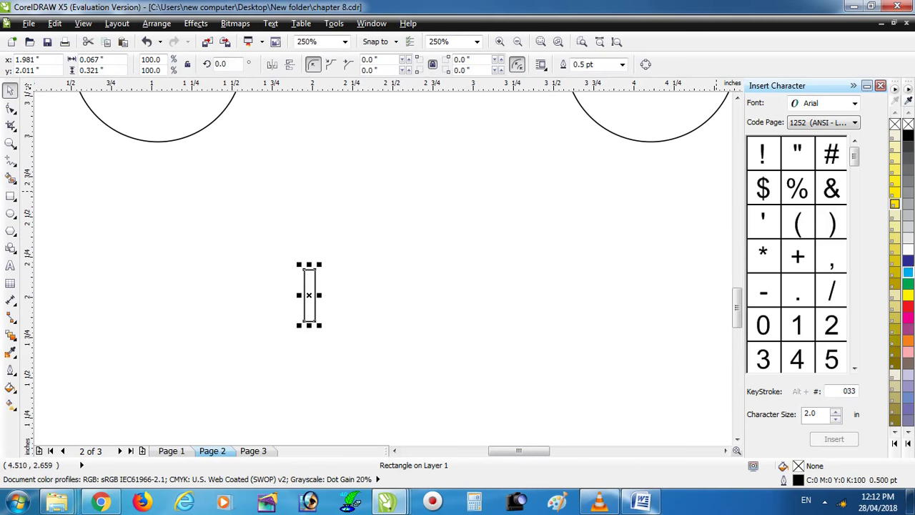
left_click(908, 261)
right_click(908, 123)
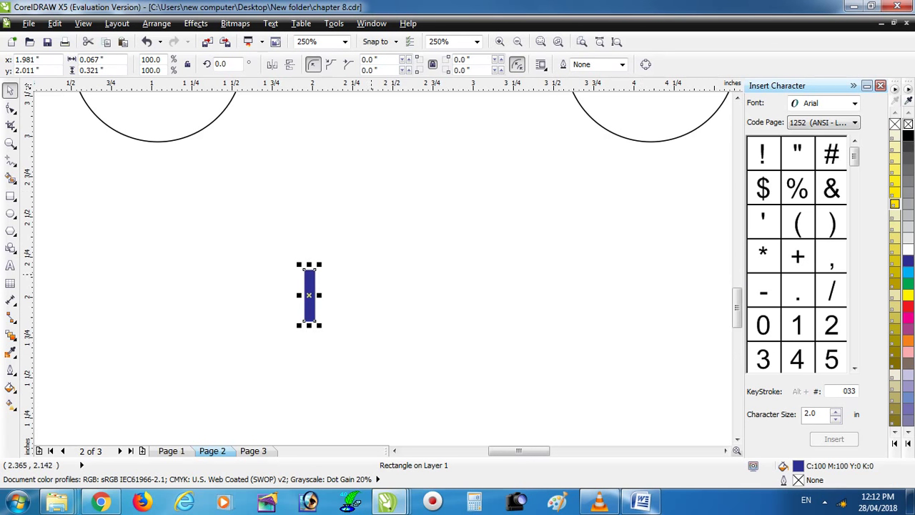
Stack a yellow and a red copy directly below the blue bar, and enlarge and place the stack above the dark red bar
left_click_drag(309, 294, 309, 371)
left_click(908, 306)
scroll(352, 275, "down", 2)
left_click(317, 281)
mouse_move(345, 319)
left_mouse_down()
mouse_move(342, 328)
mouse_move(344, 307)
left_mouse_up()
scroll(335, 311, "up", 1)
key("Escape")
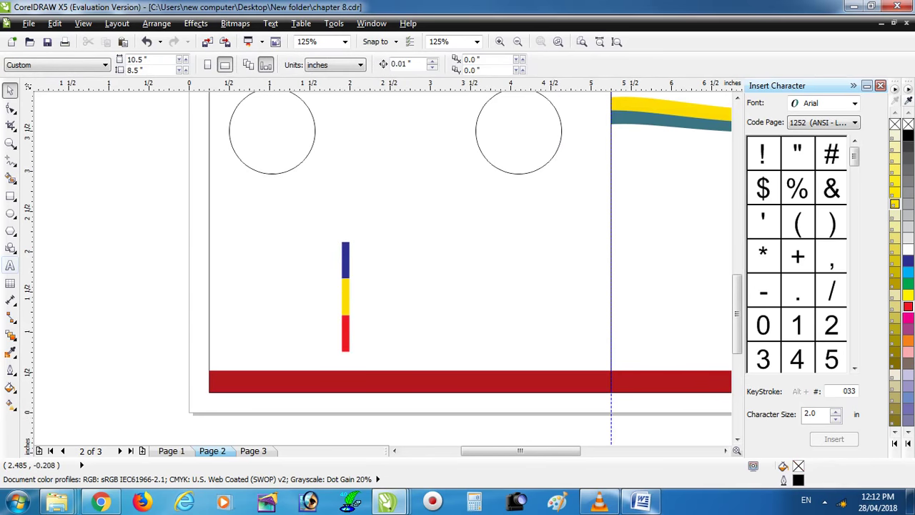
Add artistic text reading "Email" in Arial 24 pt beside the top of the blue bar
left_click(10, 265)
scroll(357, 247, "up", 1)
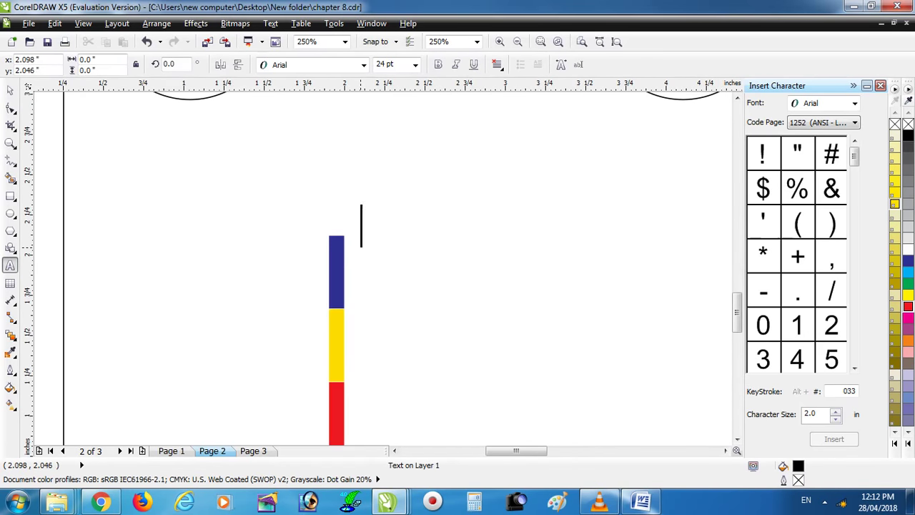
type("Eami")
key("BackSpace")
key("BackSpace")
key("BackSpace")
type("ma")
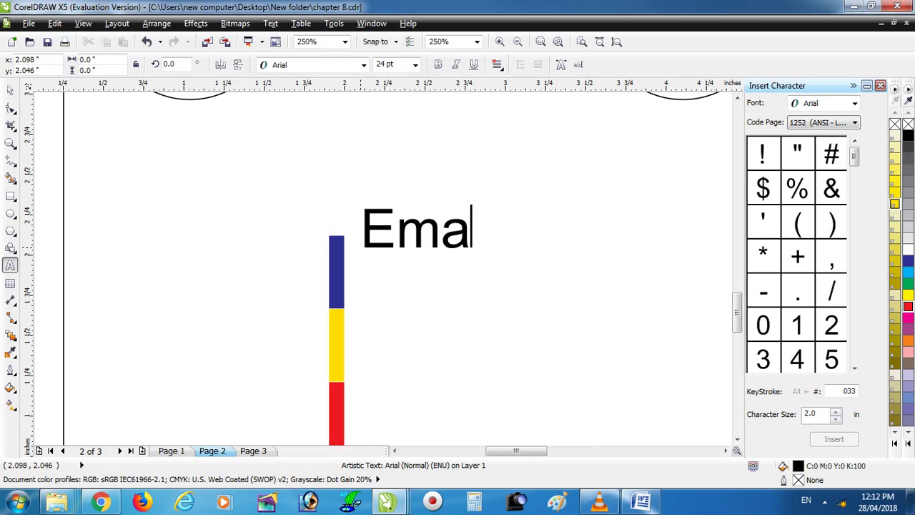
type("il")
Below "Email", add the lines "@@@@" and "Contact No.:" followed by a placeholder row of zeros
key("Return")
type("A")
key("BackSpace")
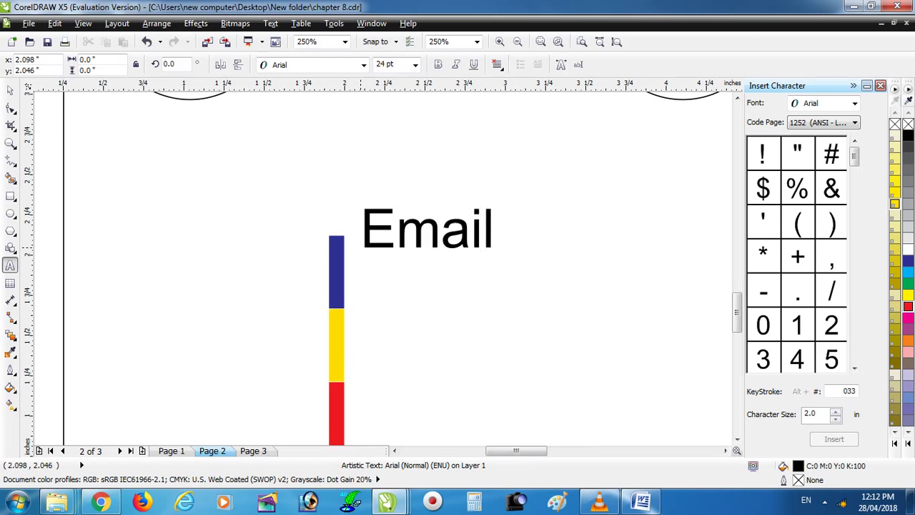
type("@@@@ ")
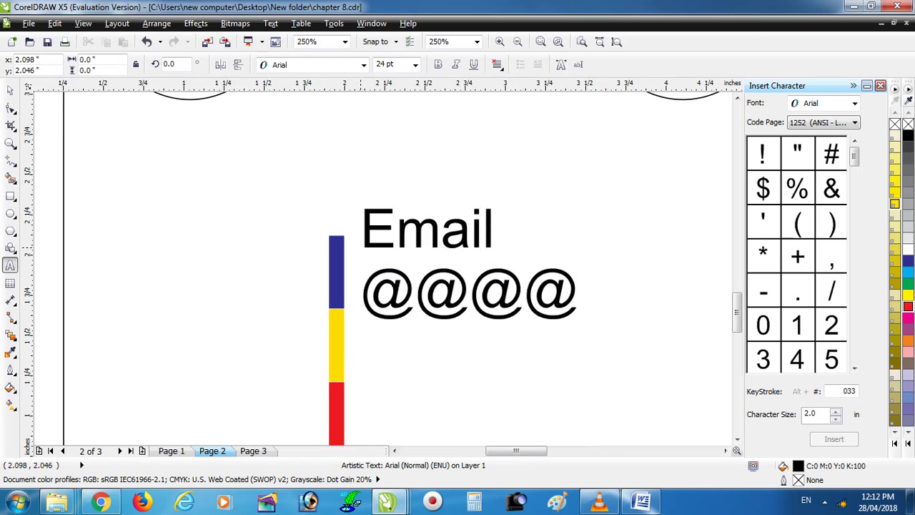
type("Contac")
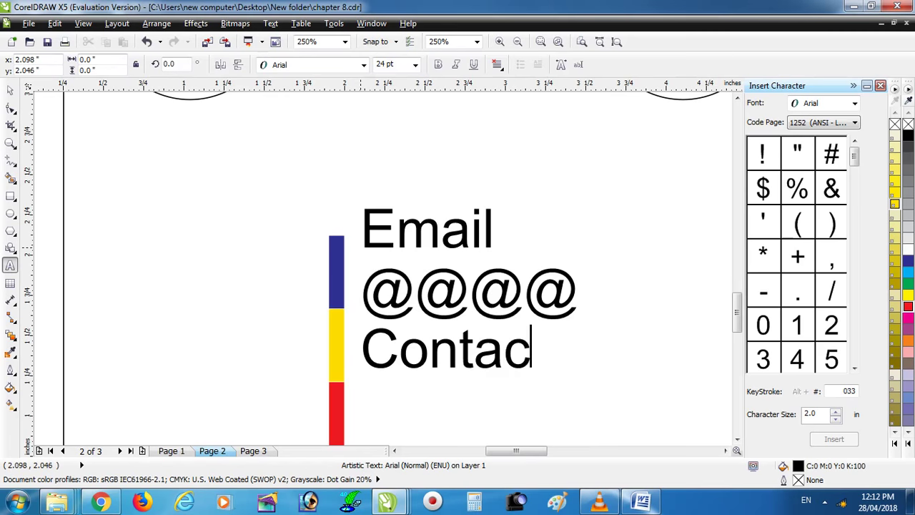
type("t No.:")
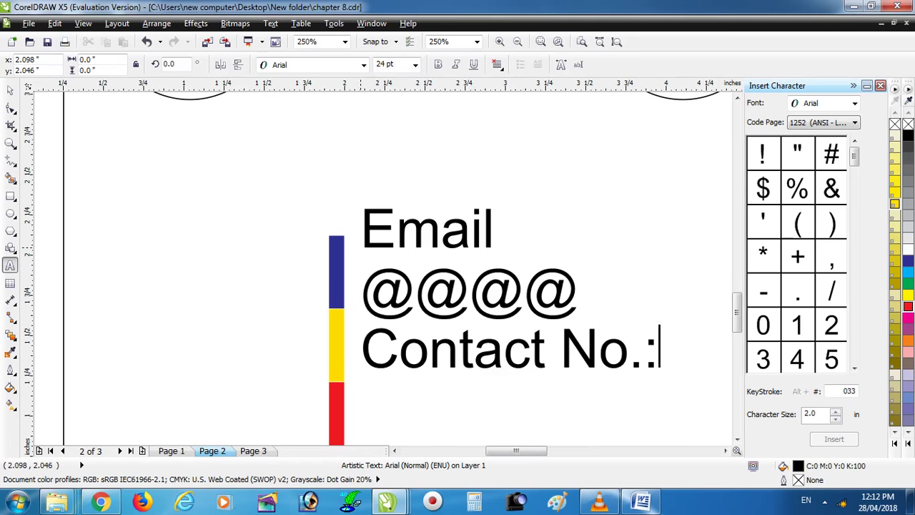
key("Return")
type("000000000000")
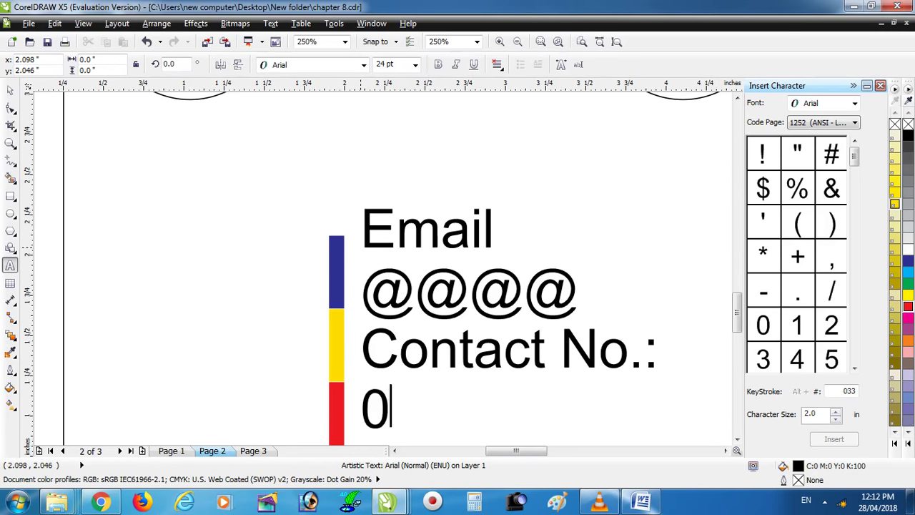
Add an "Address" line with a longer placeholder row of zeros beneath it, and finish the text block
scroll(460, 290, "down", 2)
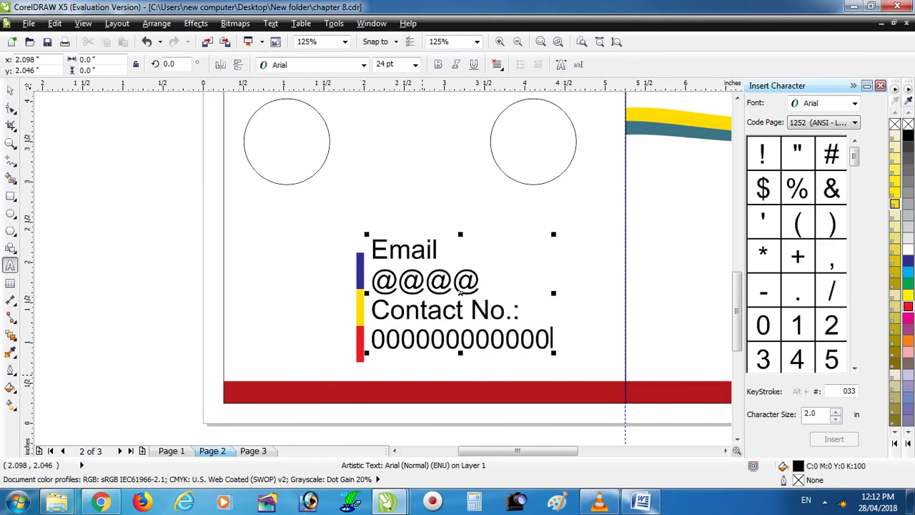
key("Escape")
key("Return")
type("Addre")
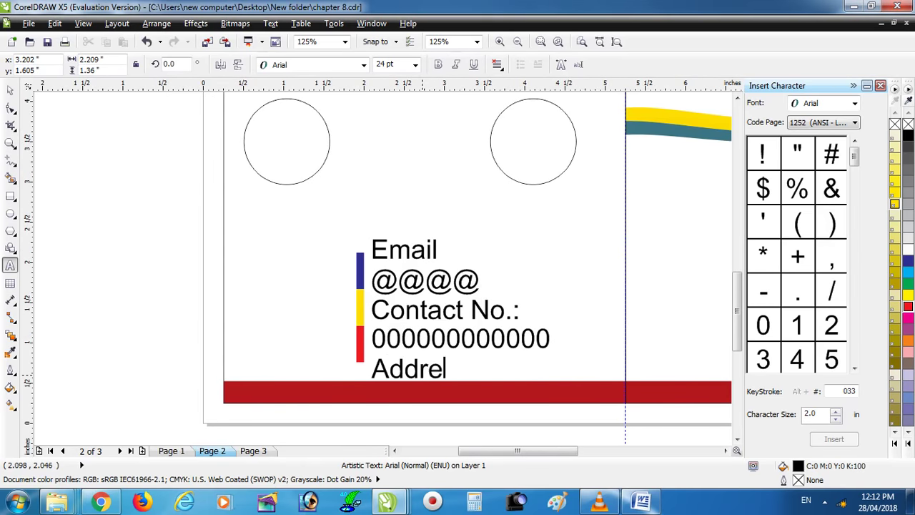
type("ss 0")
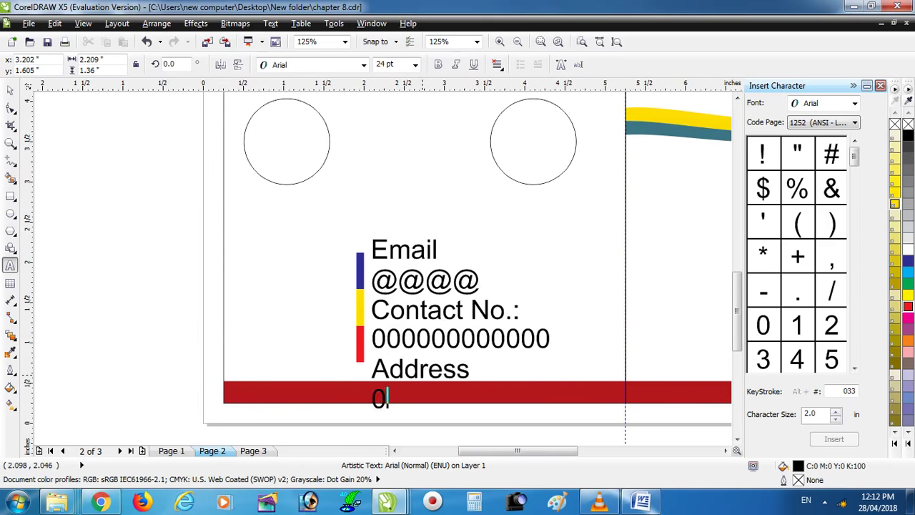
type("0000000000000000")
key("ctrl+space")
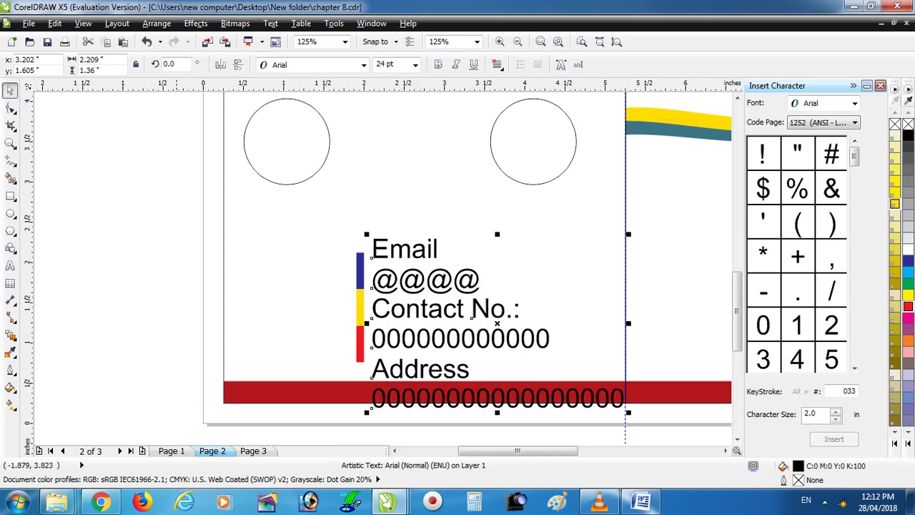
Align the contact text with the top of the coloured bar stack and scale it down to about 1.94 by 1.30 inches
left_click_drag(412, 246, 412, 267)
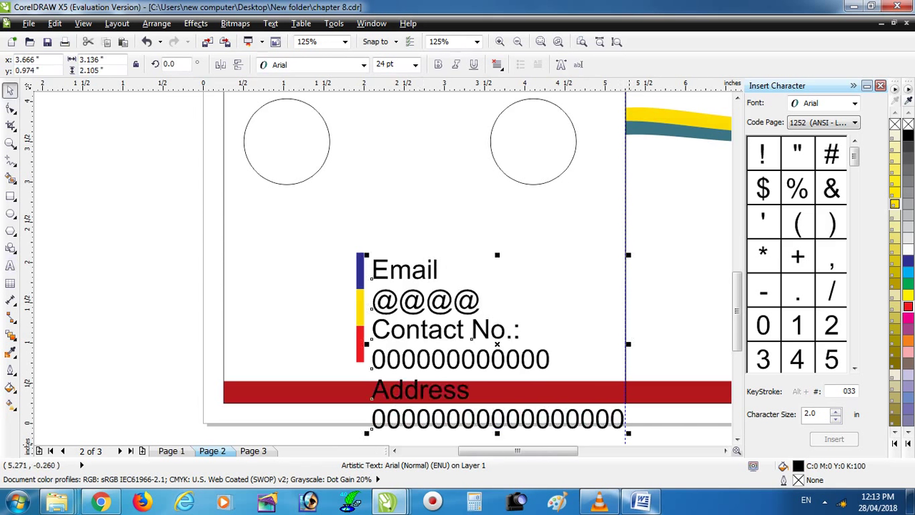
left_click_drag(628, 432, 527, 364)
scroll(527, 364, "down", 2)
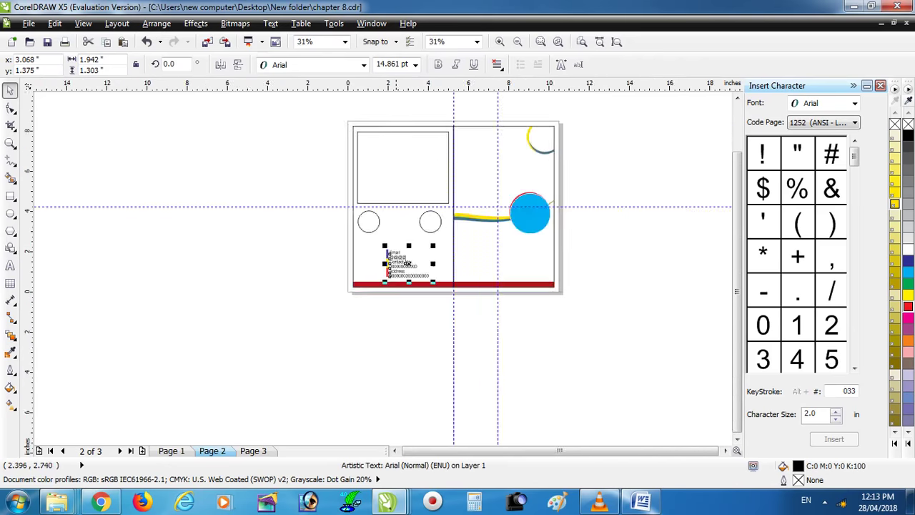
Copy the blue, yellow and red bar stack between the two circles, scaled to about 0.08 by 1.22 inches
scroll(466, 340, "up", 1)
left_click_drag(337, 241, 395, 349)
scroll(382, 314, "up", 1)
left_click_drag(380, 299, 437, 87)
scroll(438, 87, "down", 1)
scroll(449, 155, "up", 1)
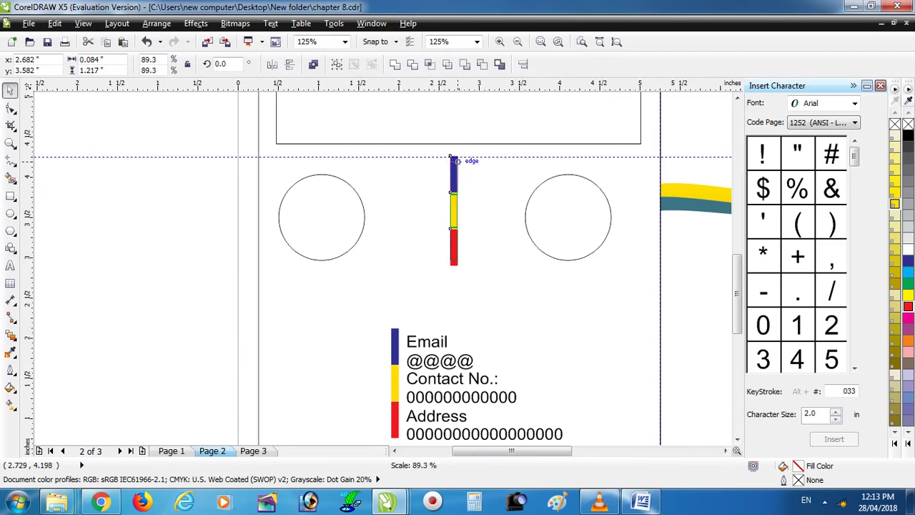
Open the right panel's PowerClip contents and draw a rectangle about 5.13 by 4.81 inches from its upper edge to the wavy band
scroll(429, 298, "down", 2)
scroll(599, 242, "up", 1)
left_click(512, 179)
left_click(512, 178, "ctrl")
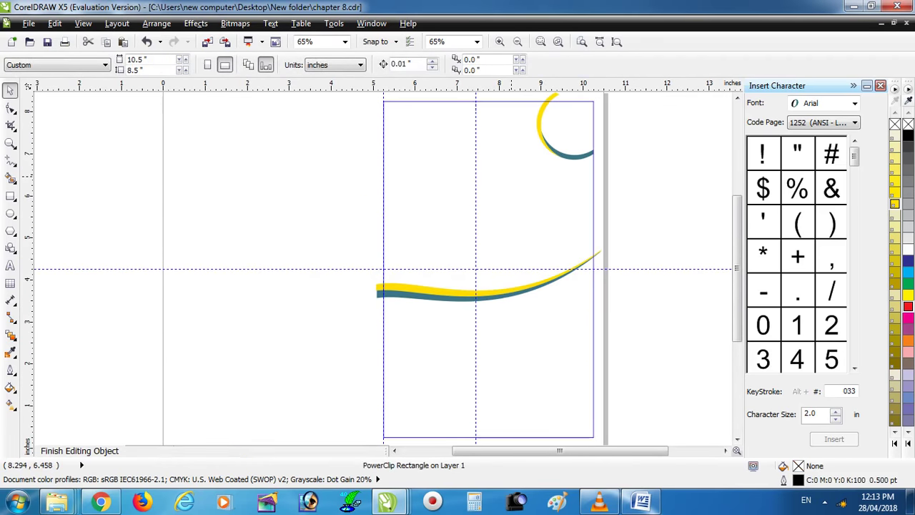
mouse_move(378, 97)
left_mouse_down()
mouse_move(598, 278)
mouse_move(597, 298)
left_mouse_up()
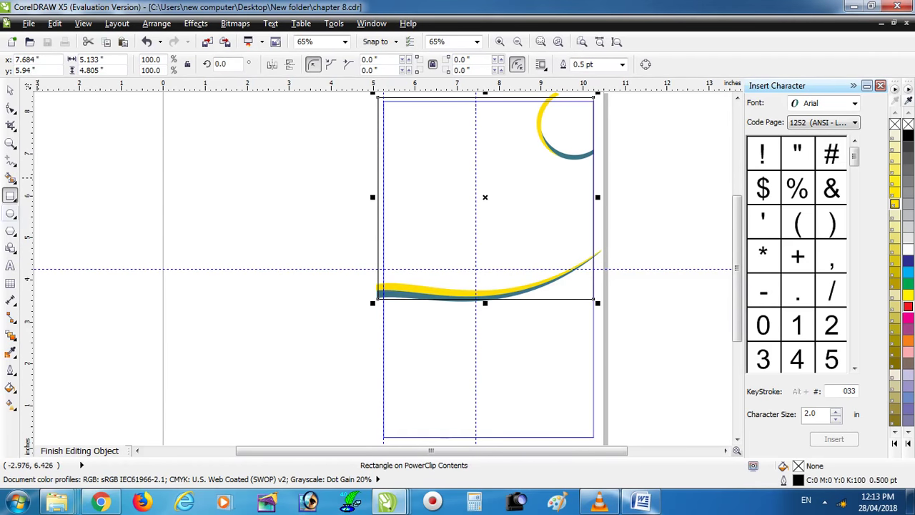
Smart-fill the enclosed area above the wavy band and colour it blue (C:100 M:100 Y:0 K:0)
left_click(11, 178)
left_click(443, 193)
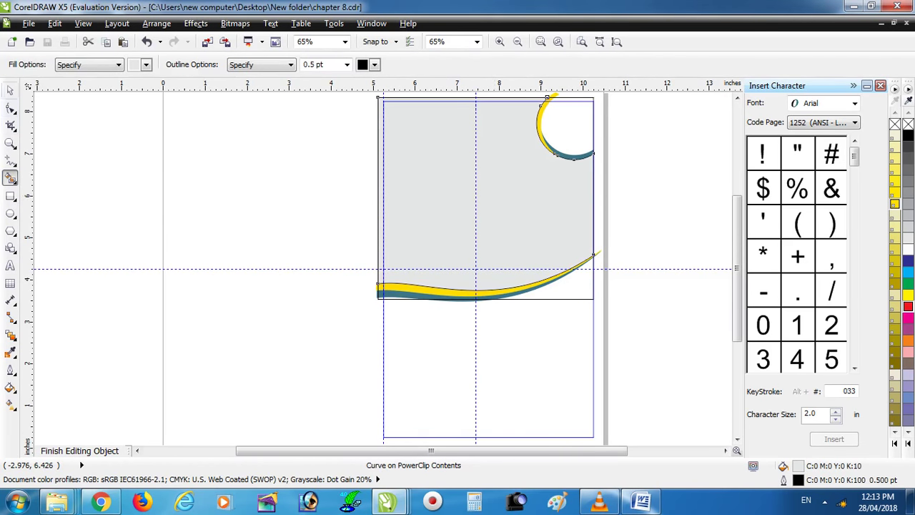
key("space")
left_click(908, 261)
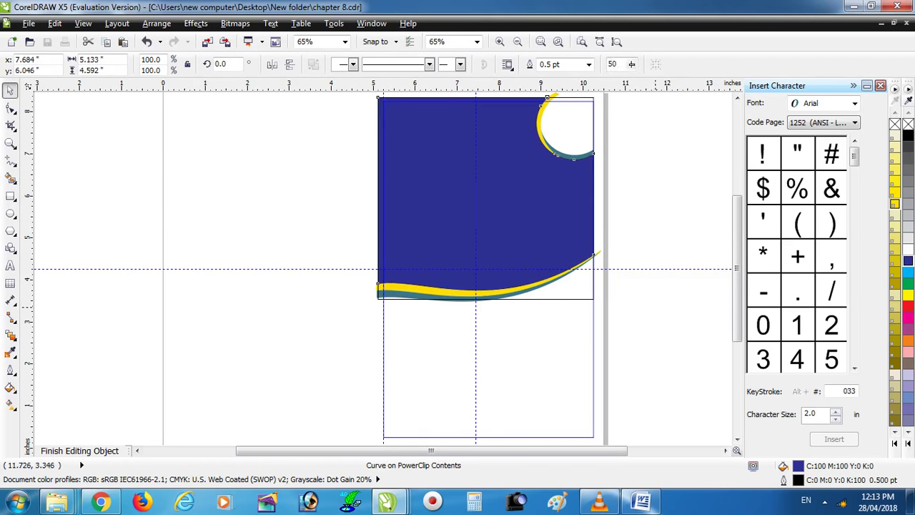
Delete the helper rectangle and finish editing the right panel's PowerClip contents
key("Tab")
key("Escape")
left_click(79, 451)
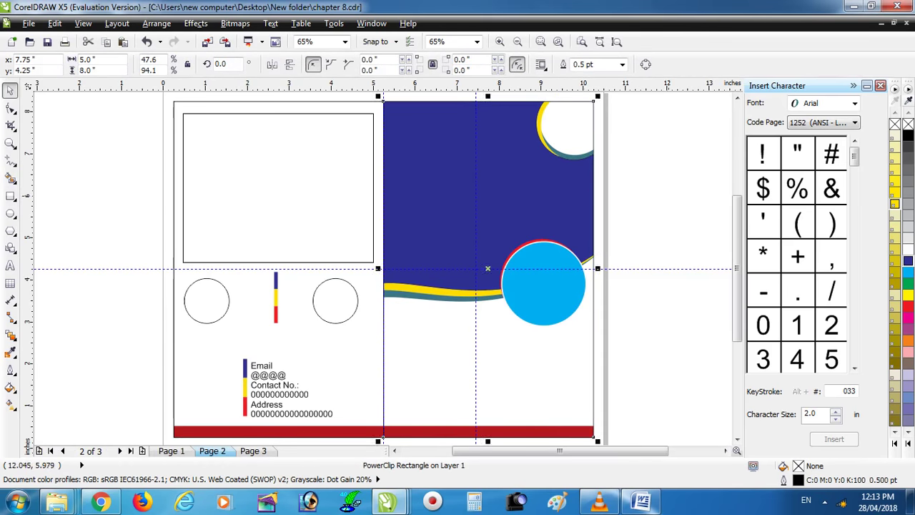
Copy the "Since : 2009" text, "Parmar Printers" title, logo and round painted-hands photo from page 1 onto page 2's right panel
key("Tab")
key("Escape")
scroll(472, 265, "down", 3)
scroll(472, 265, "up", 2)
key("Page_Up")
scroll(544, 196, "up", 3)
left_click_drag(548, 299, 548, 296)
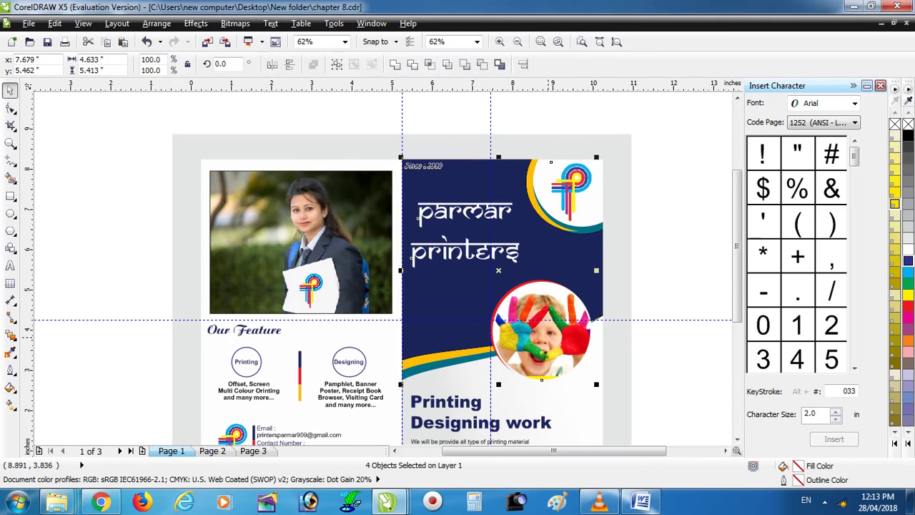
key("Page_Down")
left_click_drag(480, 281, 633, 435)
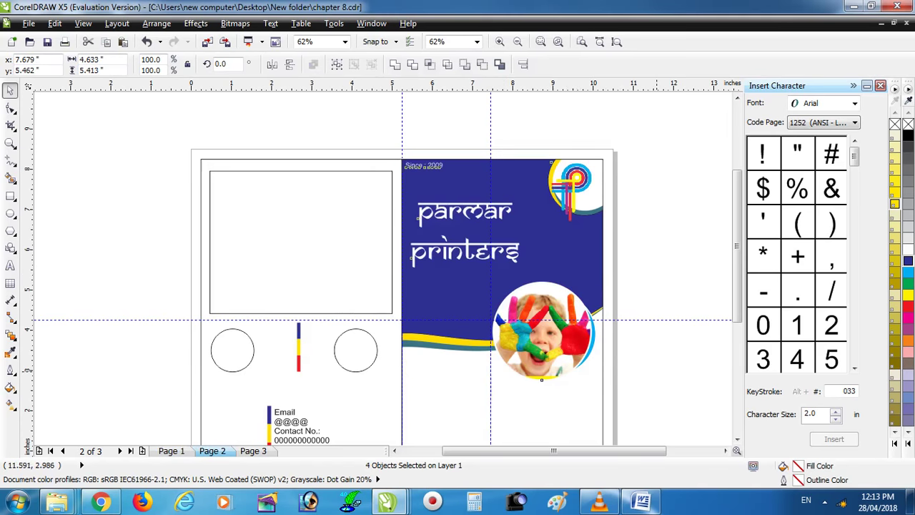
key("Escape")
scroll(465, 272, "down", 1)
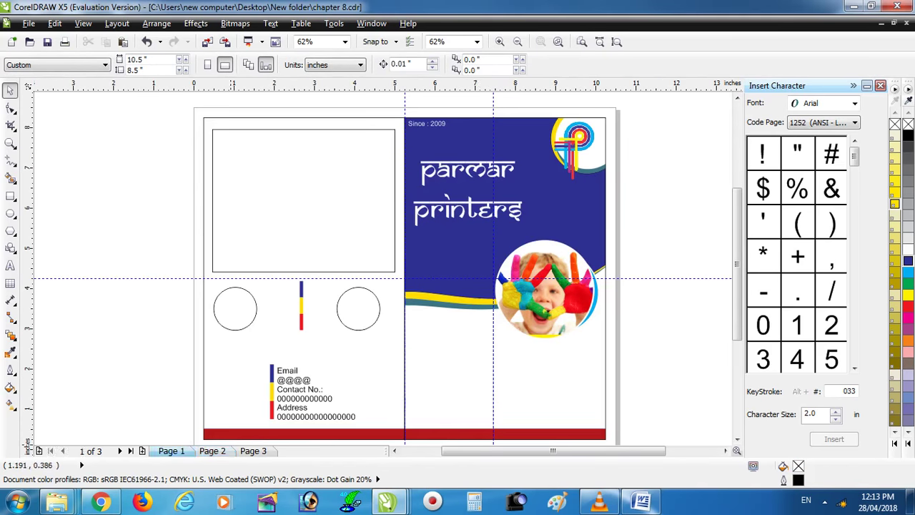
Copy the "Printing Designing work" heading and its small description text from page 1 onto page 2
key("Page_Up")
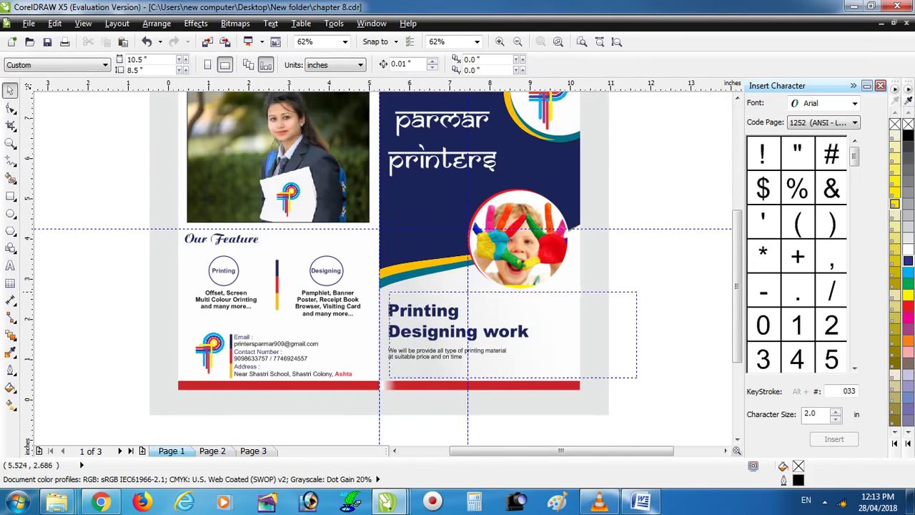
left_click_drag(637, 377, 637, 378)
key("ctrl+c")
key("Page_Down")
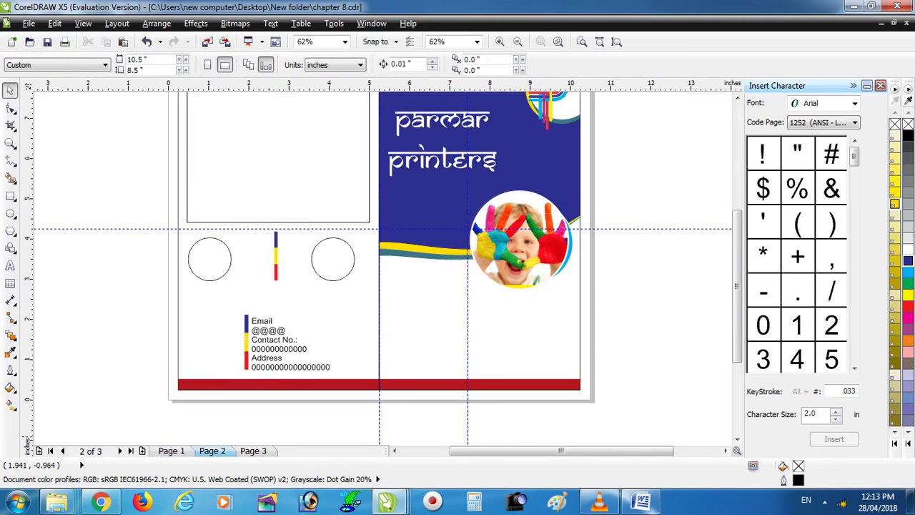
key("ctrl+v")
Replace page 2's left-panel placeholders with the photo, "Our Feature" section and contact block copied from page 1
left_click_drag(236, 156, 390, 354)
key("Delete")
key("Page_Up")
left_click_drag(235, 183, 387, 357)
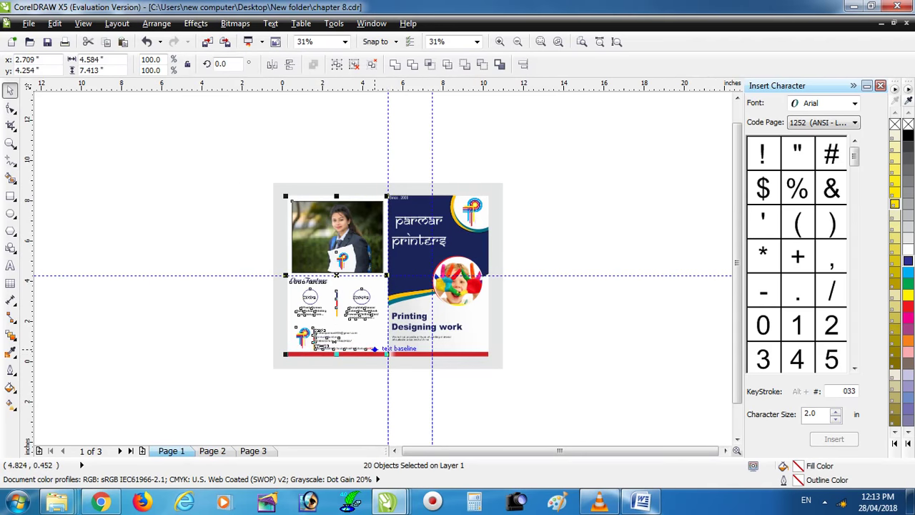
key("Page_Down")
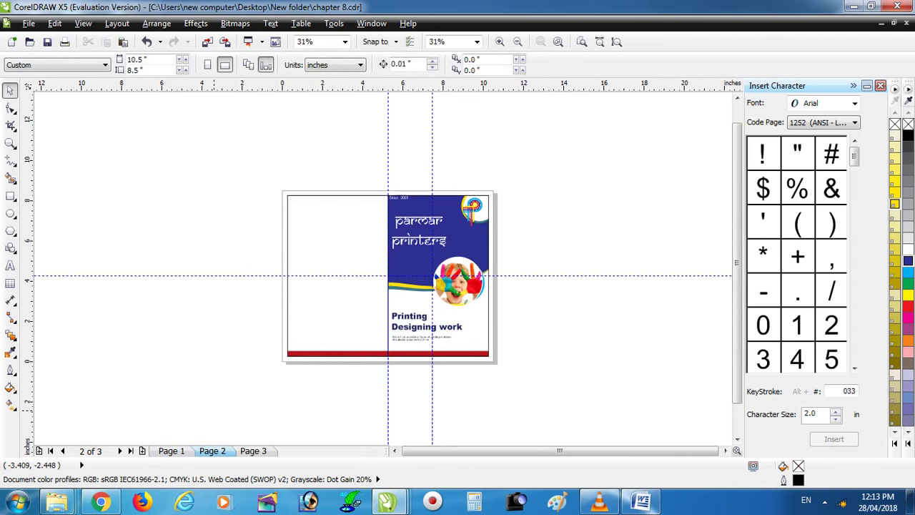
key("ctrl+v")
key("shift+F4")
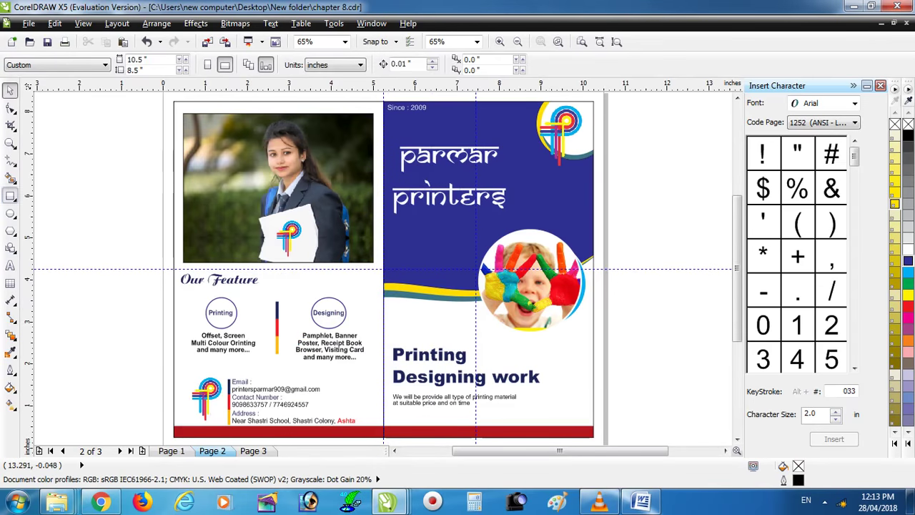
Add a background rectangle about 12.81 by 10.37 inches behind the layout, filled with 10% black and without an outline
key("F3")
left_click(537, 319)
left_click_drag(539, 327, 565, 349)
left_click(908, 249)
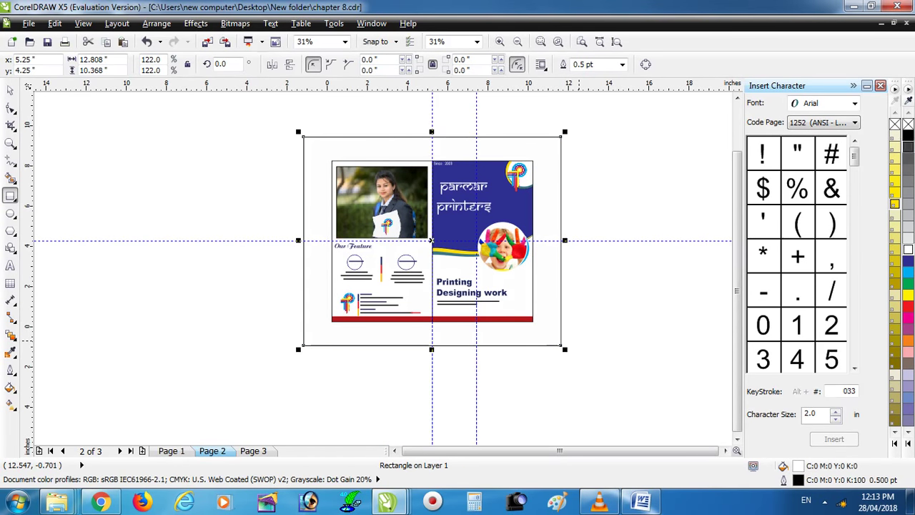
left_click(908, 238)
right_click(909, 125)
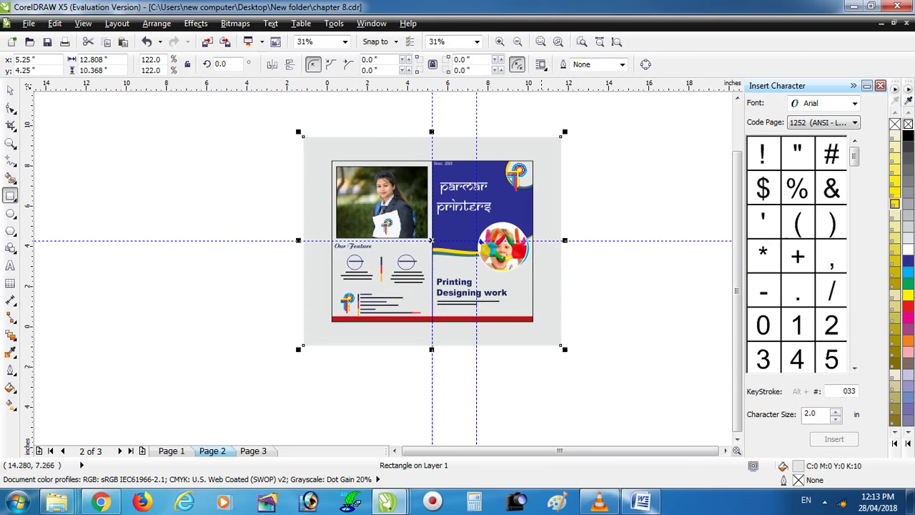
Undo the stray fill on the left panel's rectangle and make it white (C:0 M:0 Y:0 K:0) without an outline
left_click(481, 240)
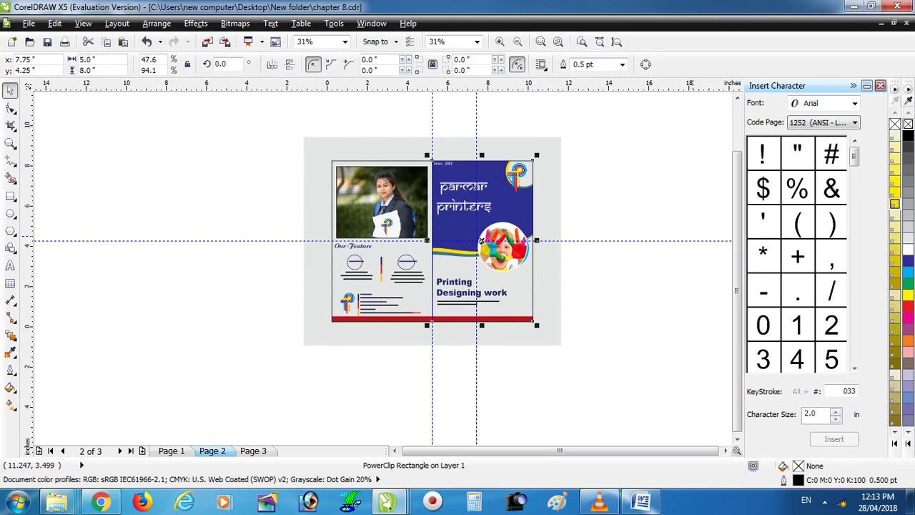
left_click(362, 198)
scroll(362, 198, "up", 2)
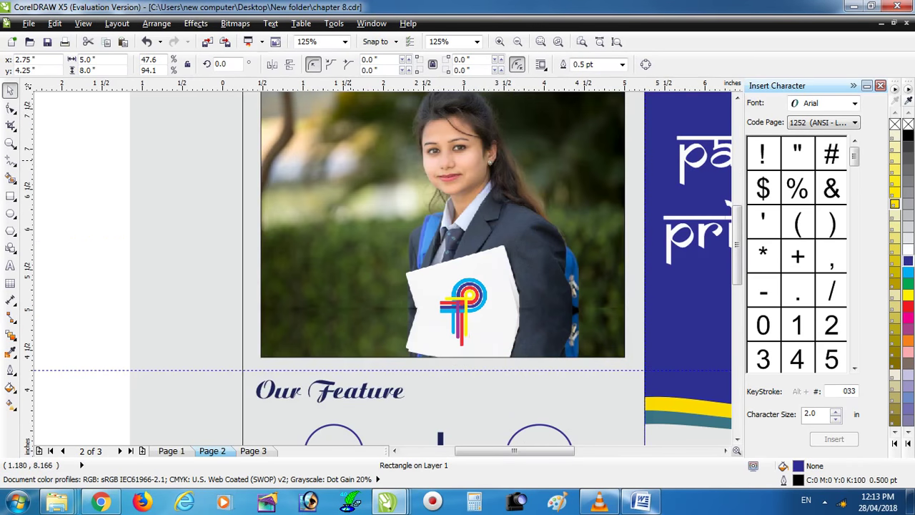
key("ctrl+z")
key("ctrl+z")
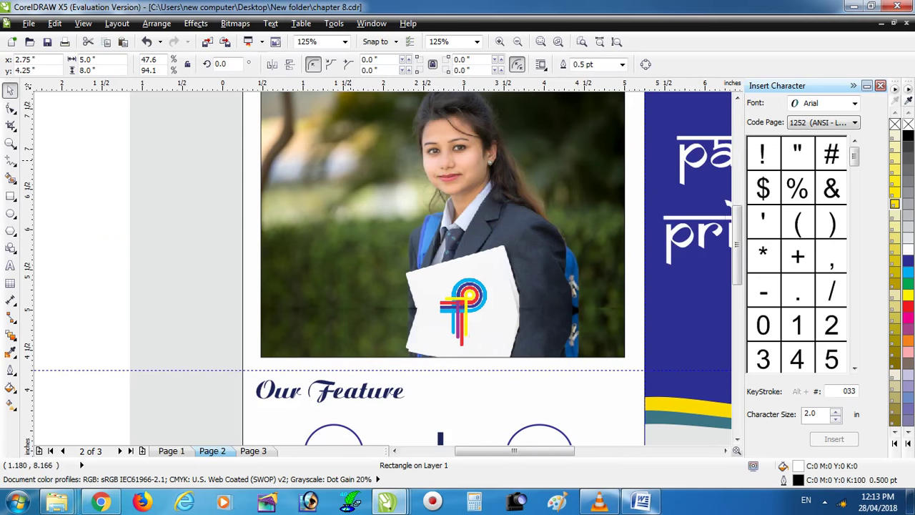
scroll(403, 268, "down", 2)
Try a diagonal black-to-white linear fountain fill on the right panel's rectangle and undo it
left_click(403, 267)
scroll(402, 268, "up", 1)
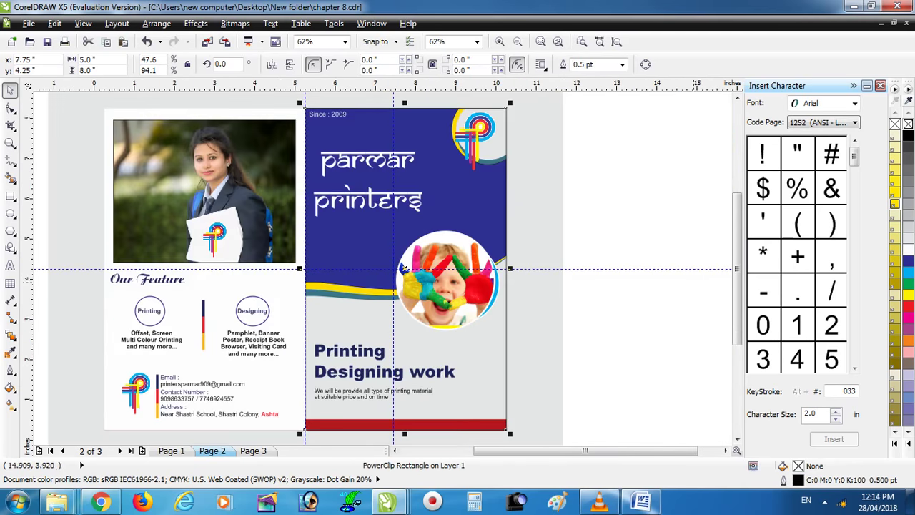
scroll(440, 353, "up", 1)
left_click_drag(405, 356, 497, 304)
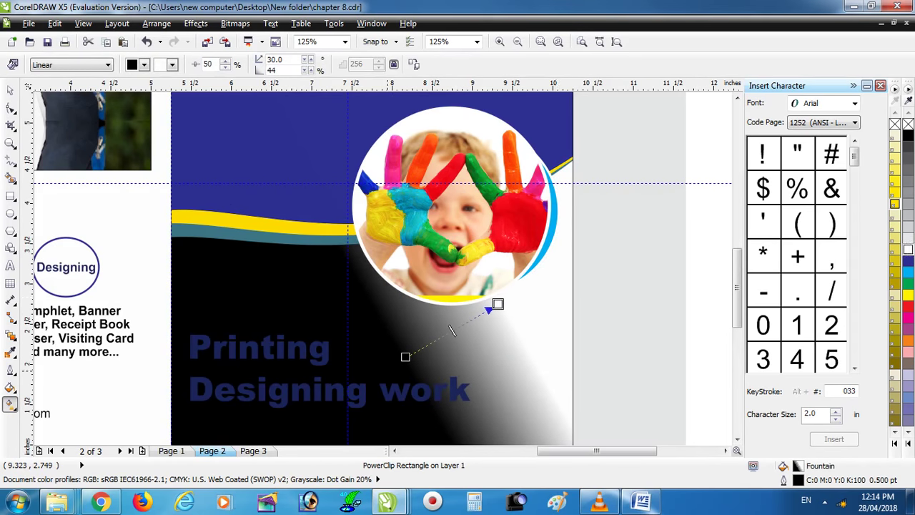
key("space")
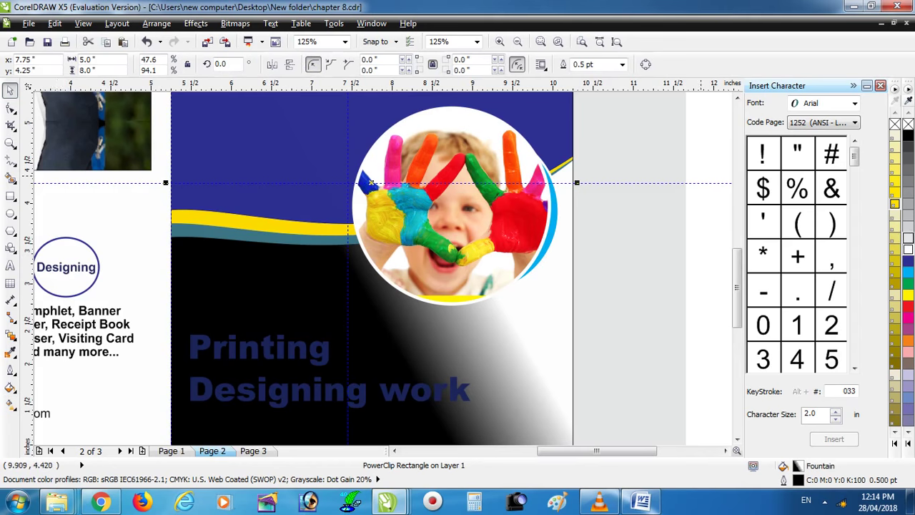
key("ctrl+z")
Apply a diagonal light grey and white linear fountain fill to the right panel and lengthen its gradient start
key("space")
left_click_drag(457, 352, 547, 299)
left_click_drag(456, 352, 354, 411)
left_click_drag(547, 299, 489, 333)
key("space")
Remove the cyan circle behind the round photo and preview the whole layout full-screen
left_click(568, 219)
key("F4")
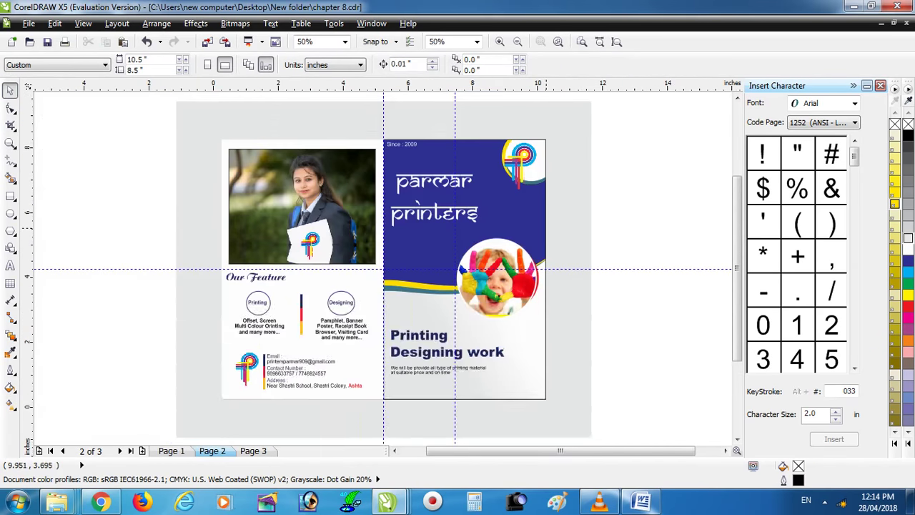
key("F9")
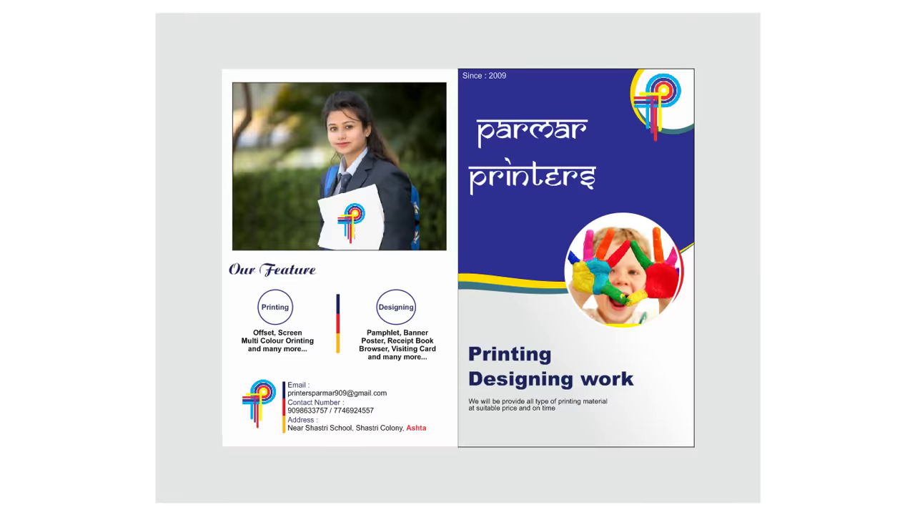
Close the full-screen preview of the brochure and go to page 3 of the document
key("Escape")
left_click(591, 227)
left_click_drag(591, 227, 528, 266)
key("Page_Down")
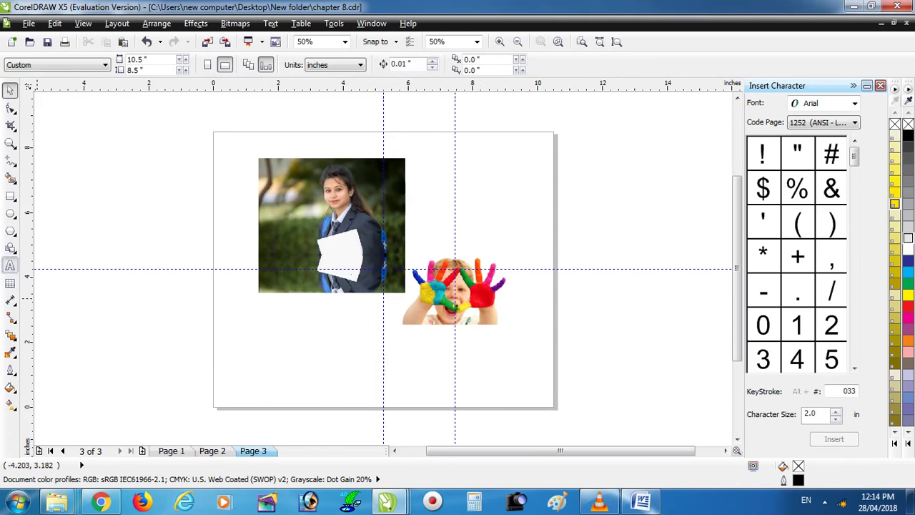
Add the artistic text "Thanks for watching" in the empty area below the woman's photo on page 3
key("F8")
scroll(301, 368, "up", 2)
left_click(301, 368)
type("Than")
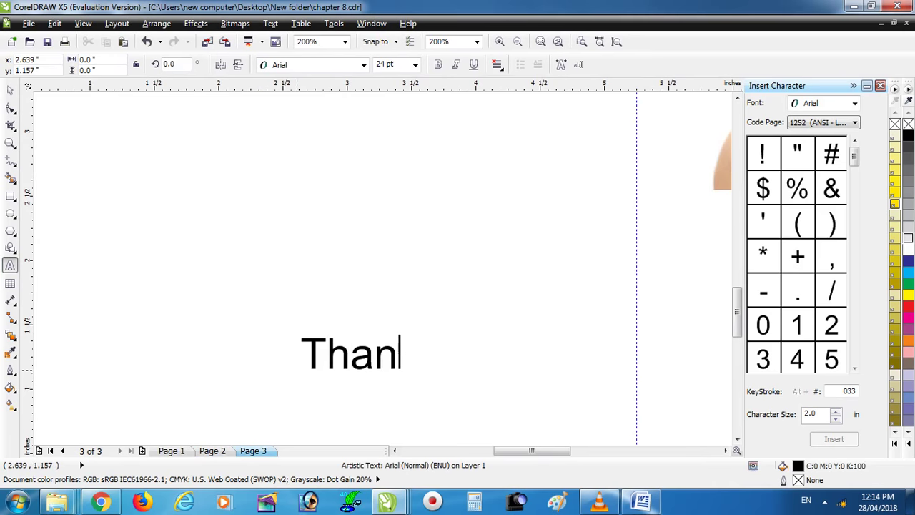
type("kyou")
key("BackSpace")
key("BackSpace")
key("BackSpace")
key("BackSpace")
type("s")
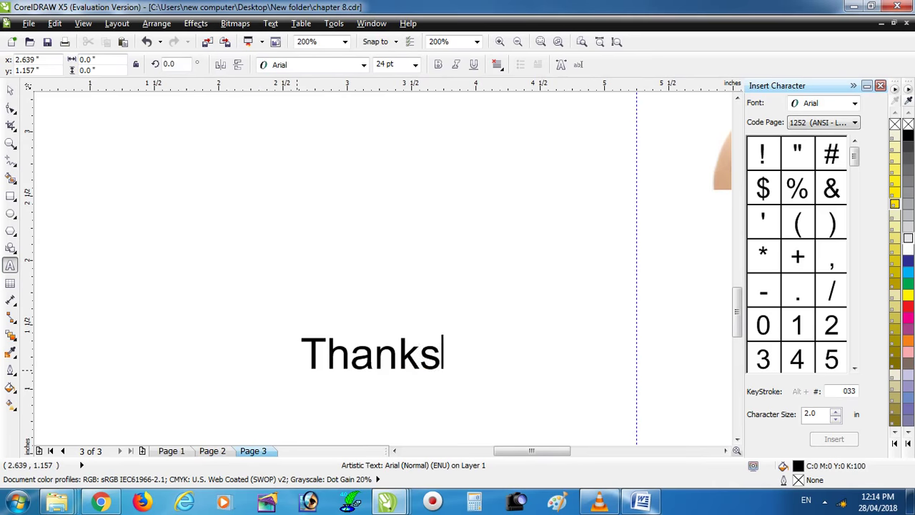
type(" for fw")
key("BackSpace")
key("BackSpace")
type("watching")
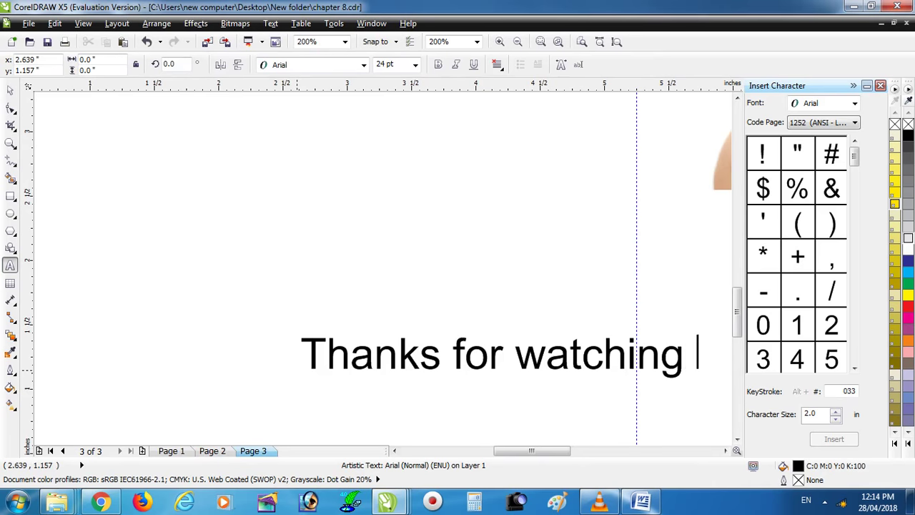
Finish editing the "Thanks for watching" text, fit it to the view and preview it full-screen
key("ctrl+space")
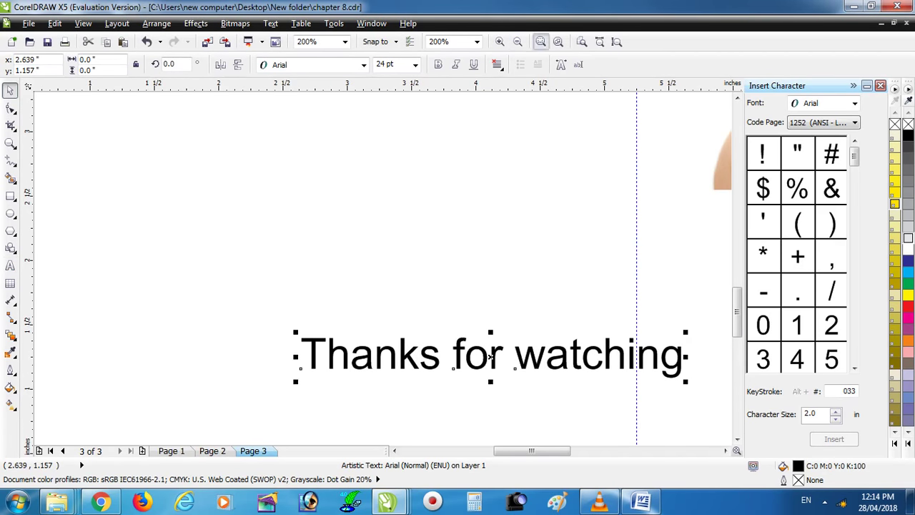
key("shift+F2")
key("F9")
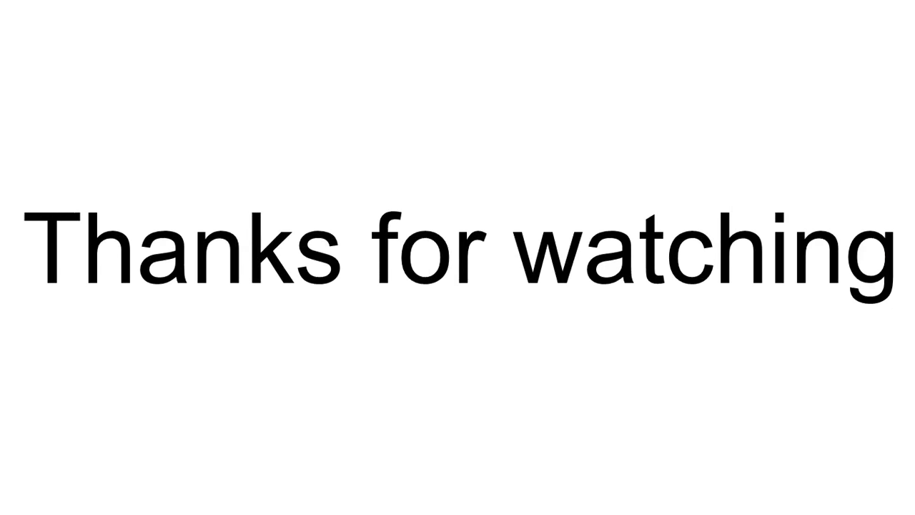